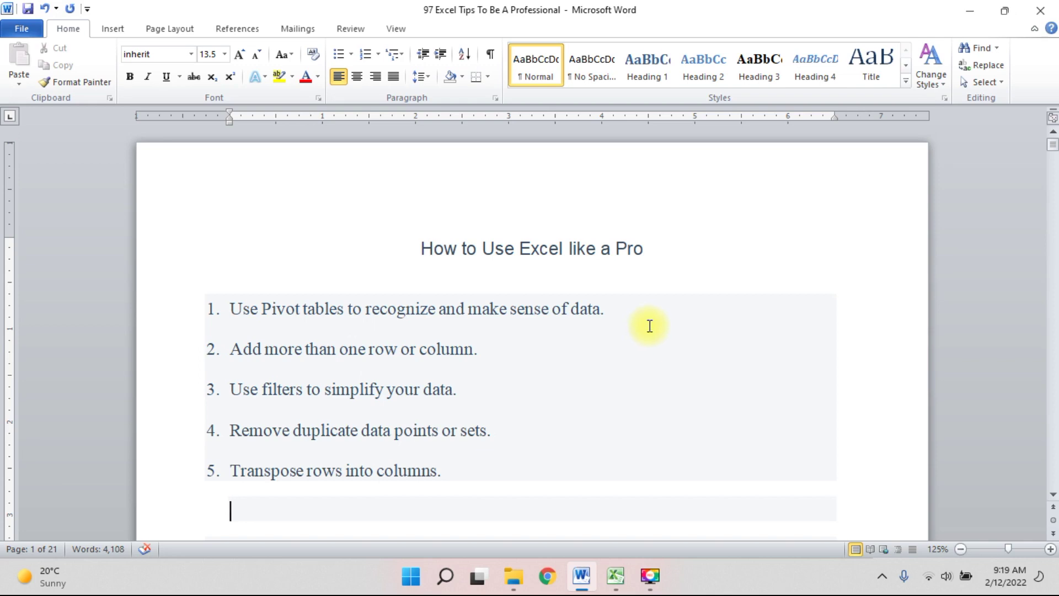
Scroll down and back up through the tips list in the Word document.
scroll(648, 327, "down", 5)
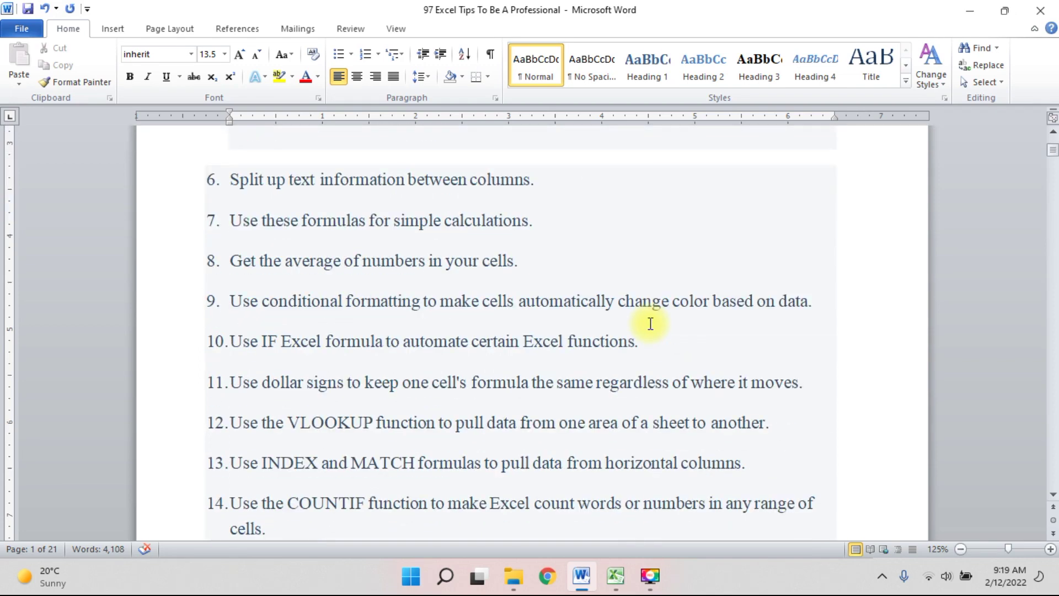
scroll(650, 324, "down", 2)
scroll(651, 323, "down", 2)
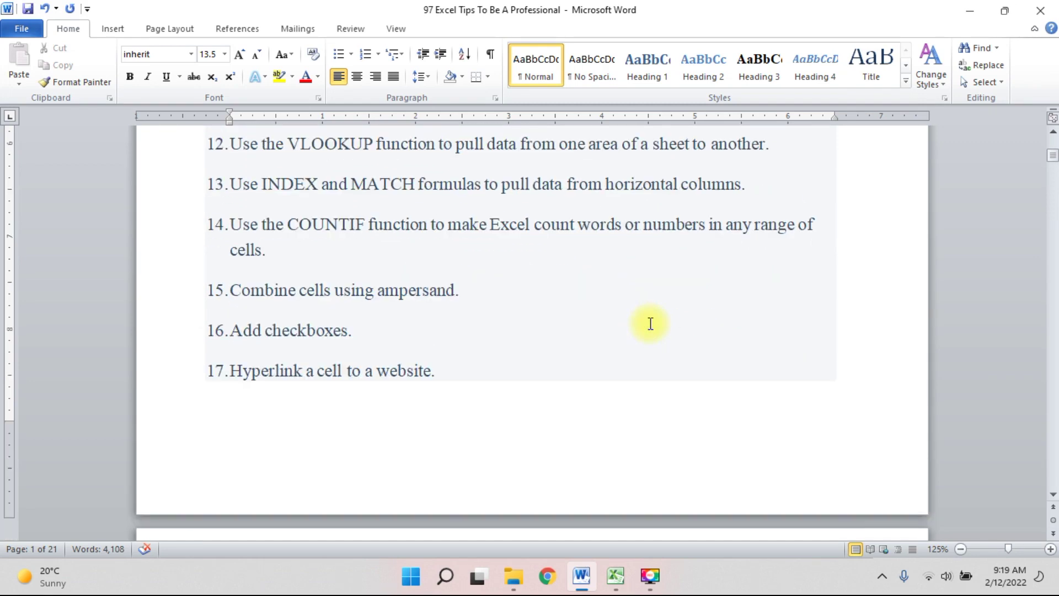
scroll(651, 324, "up", 7)
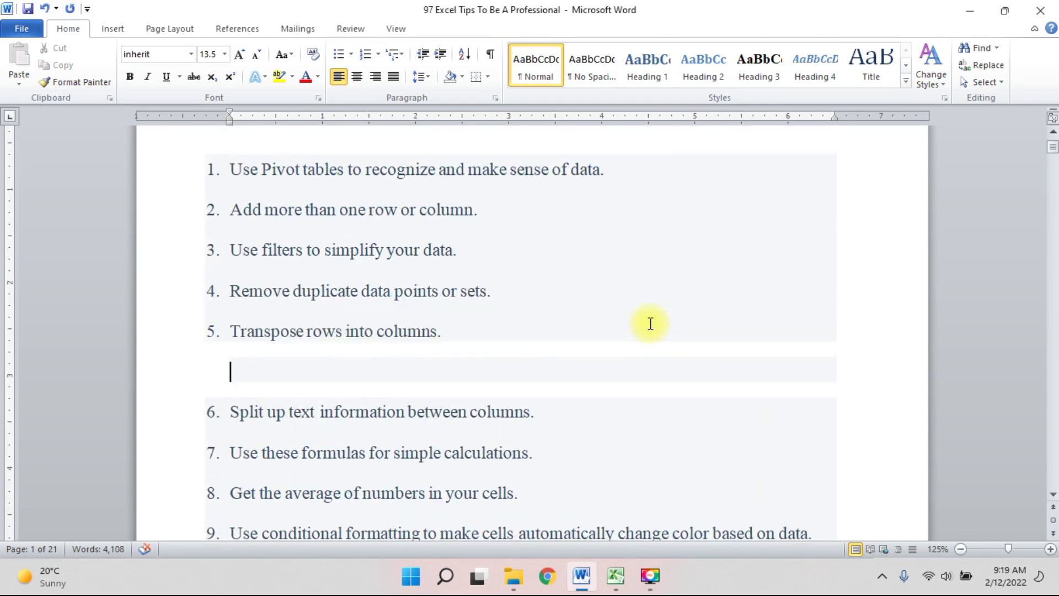
scroll(650, 324, "up", 1)
Highlight tips 1–5, then the words 'Pivot tables' in tip 1, and minimize Word.
left_click_drag(462, 377, 240, 232)
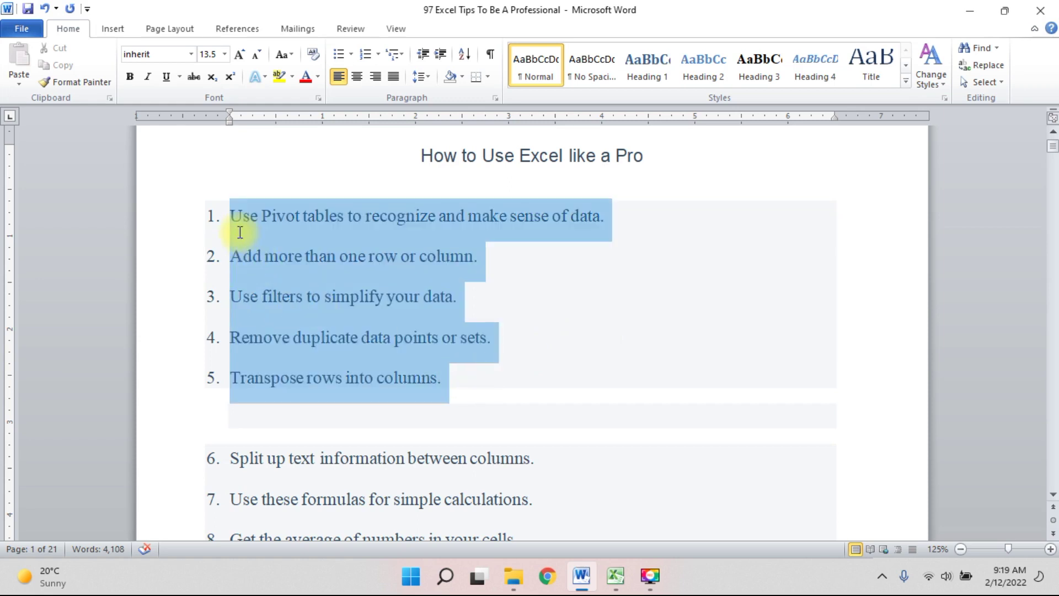
left_click(482, 375)
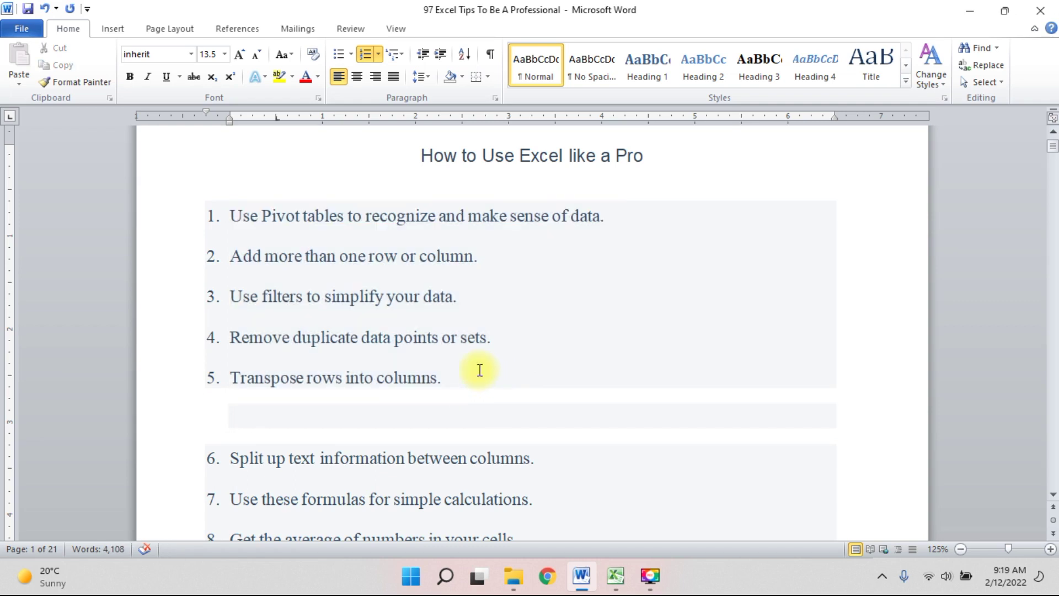
left_click_drag(262, 215, 327, 217)
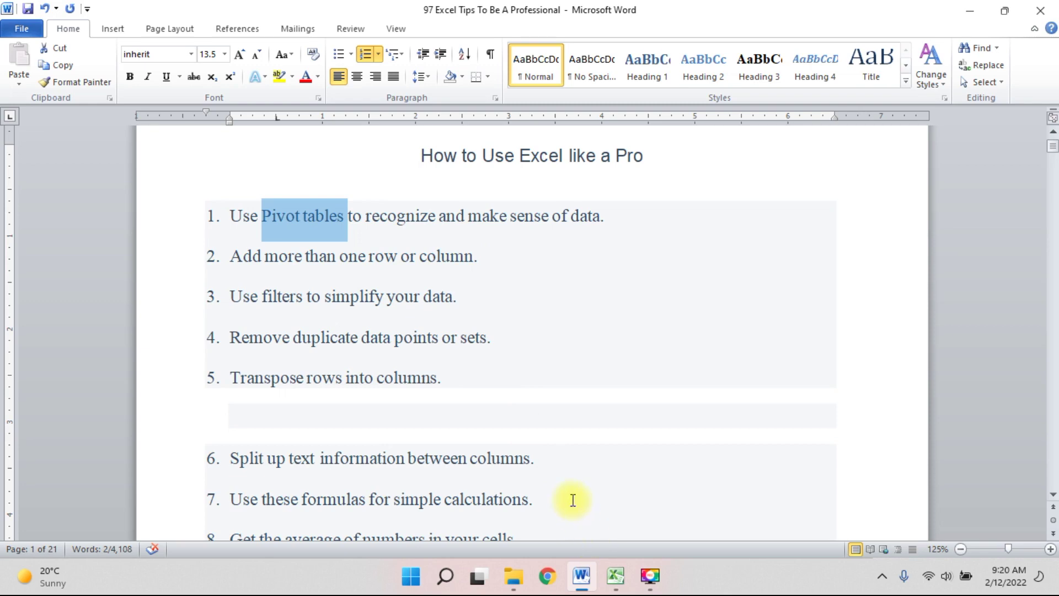
left_click(580, 578)
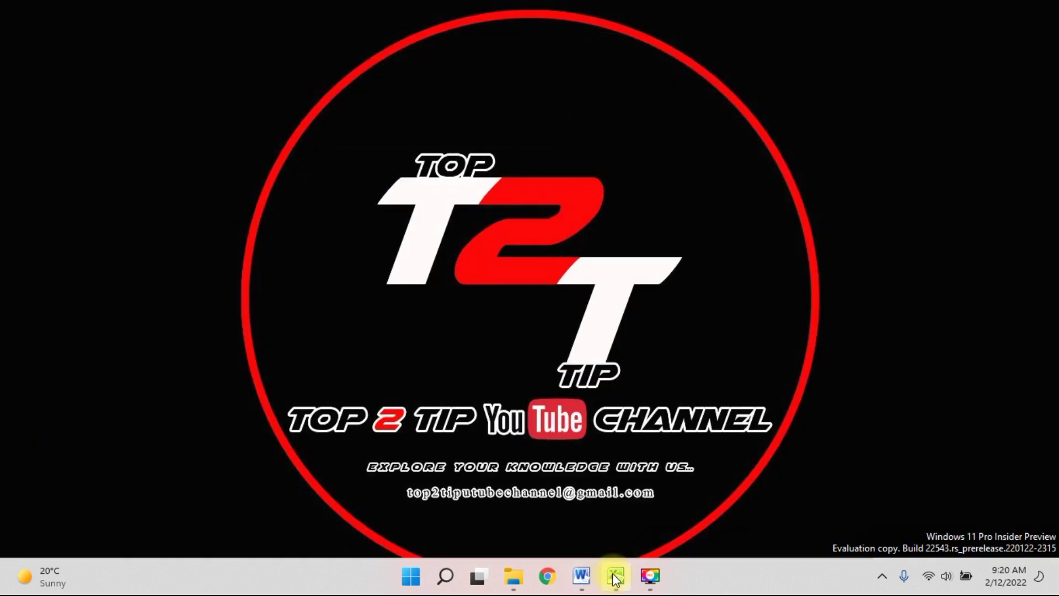
In the Pivot tables workbook, highlight Ali's repeated entries and other duplicate names, complaint numbers and statuses.
left_click(614, 584)
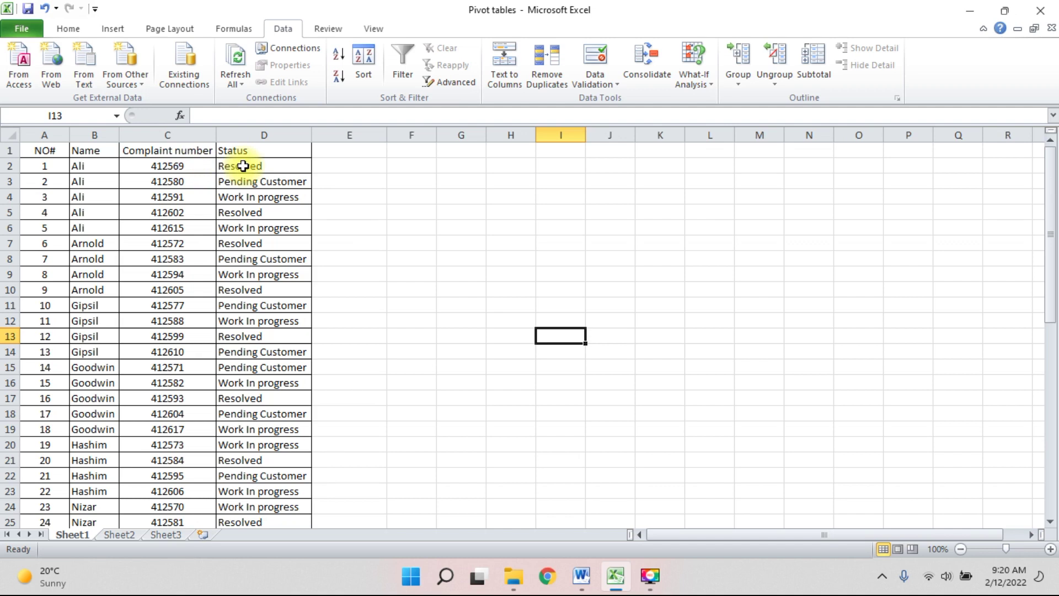
scroll(181, 256, "down", 1)
scroll(181, 256, "up", 1)
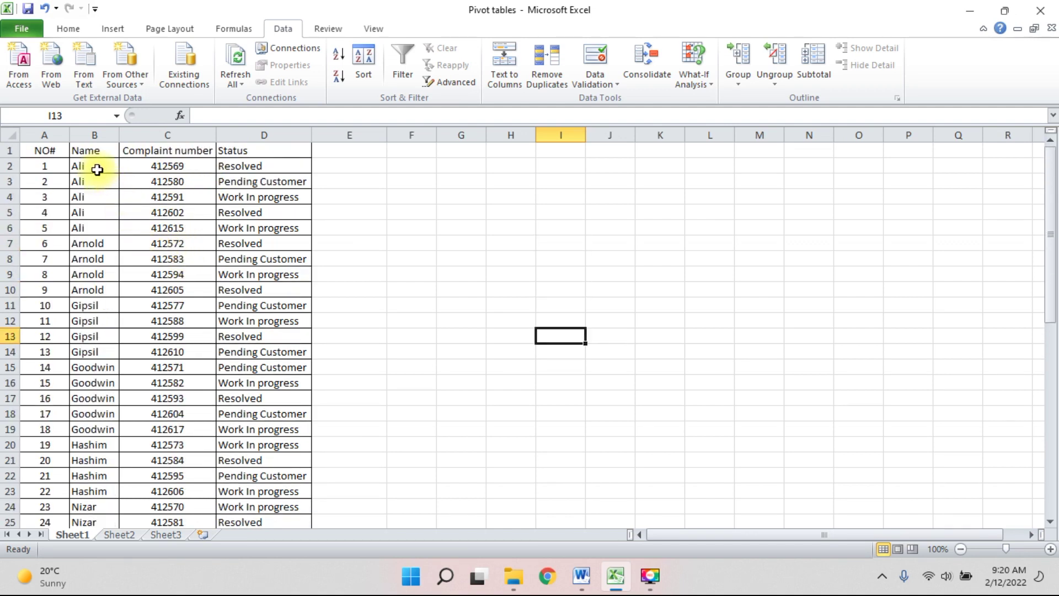
left_click_drag(97, 170, 88, 227)
left_click_drag(88, 275, 84, 386)
left_click_drag(147, 337, 166, 373)
left_click_drag(248, 337, 243, 379)
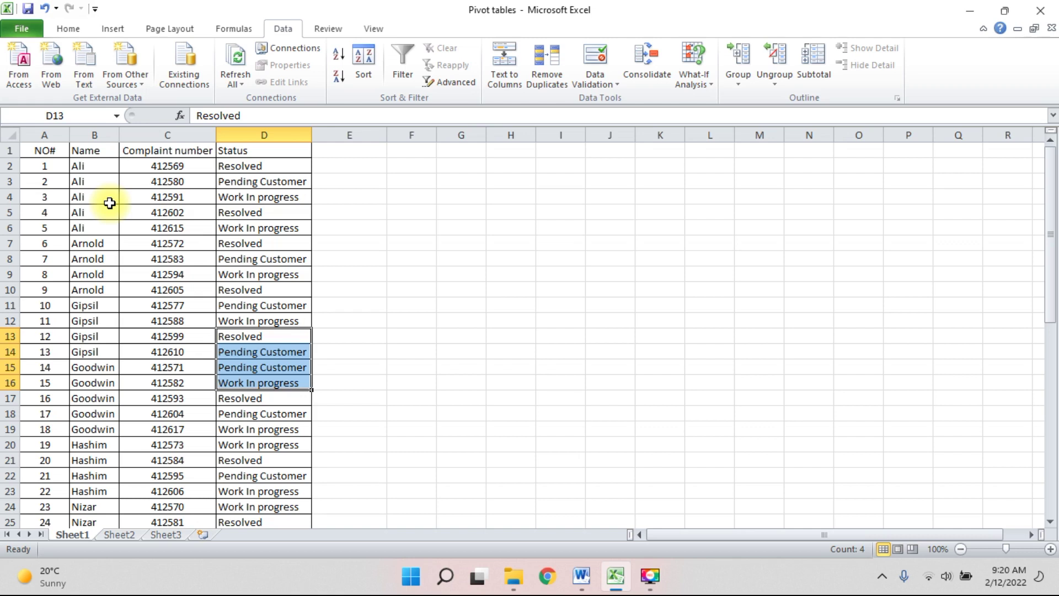
left_click_drag(91, 166, 101, 224)
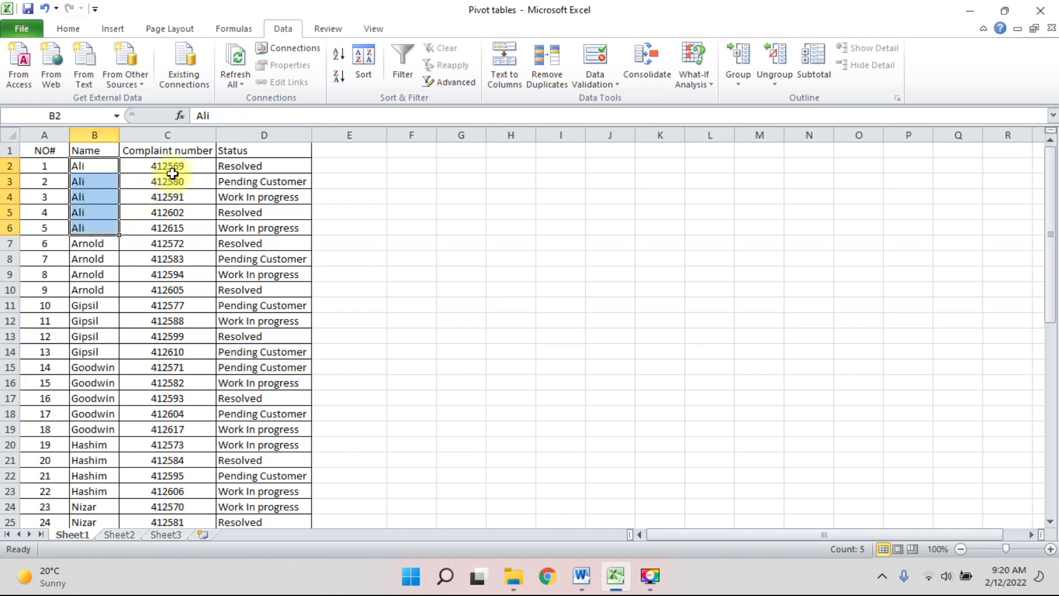
Select the full complaint table from header cell A1 through D50.
left_click(252, 168)
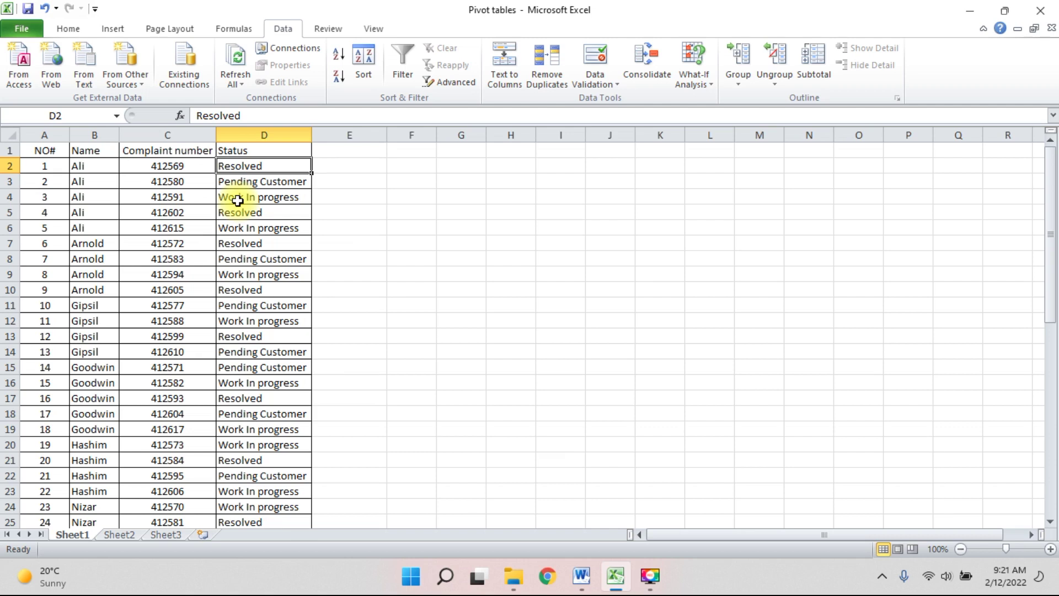
left_click(33, 153)
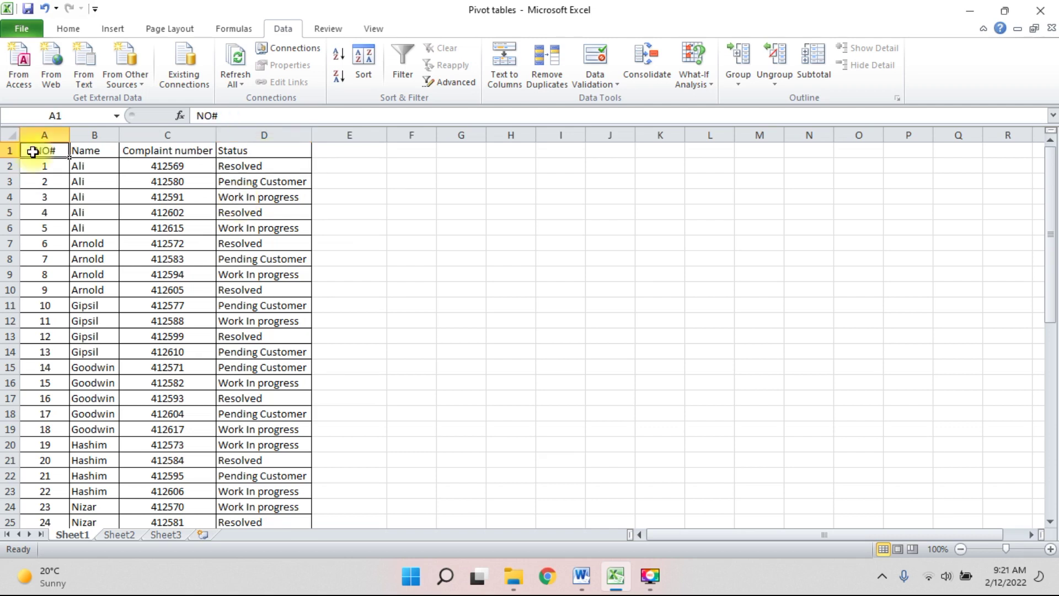
key("ctrl+shift+Right")
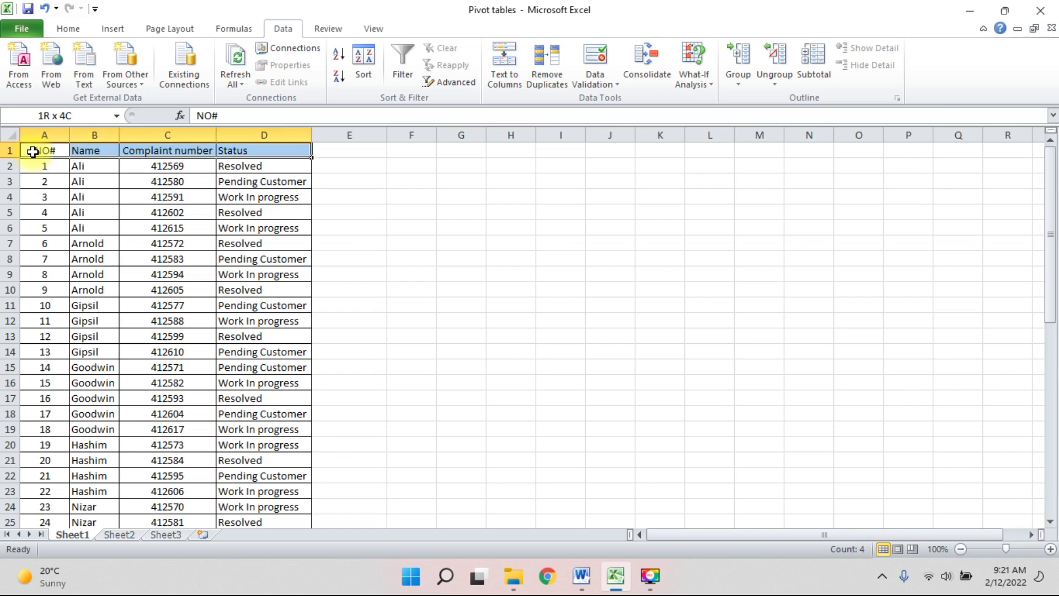
key("ctrl+shift+Down")
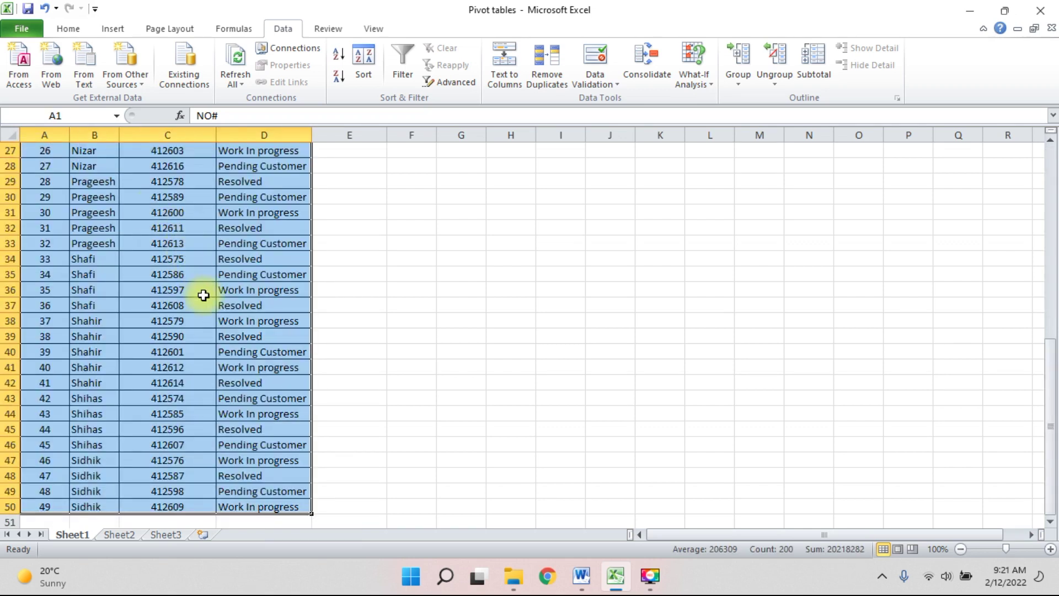
Insert a PivotTable from Sheet1!$A$1:$D$50 on a new worksheet.
left_click(114, 31)
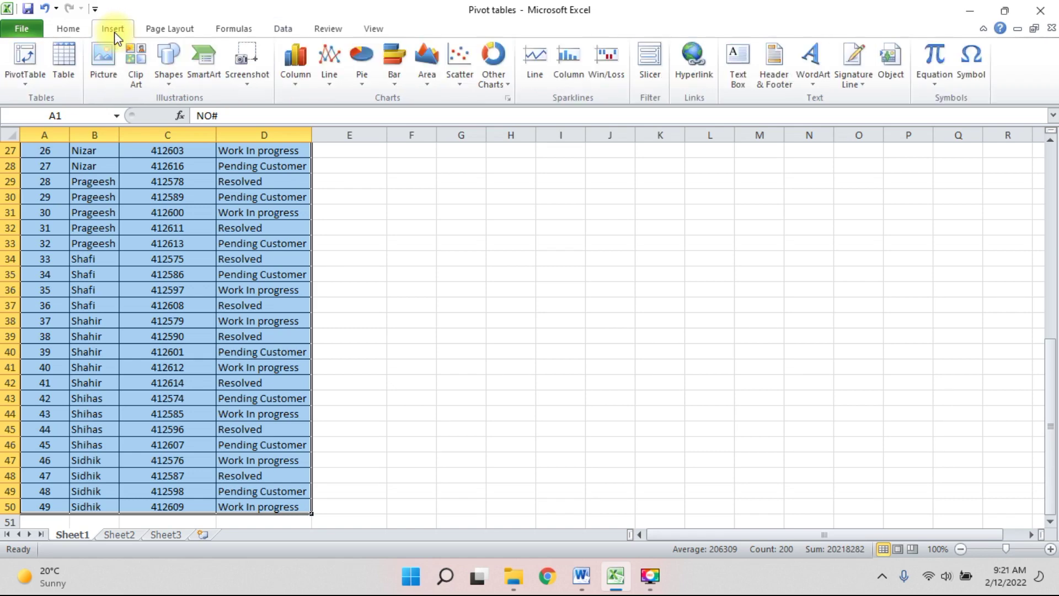
left_click(22, 57)
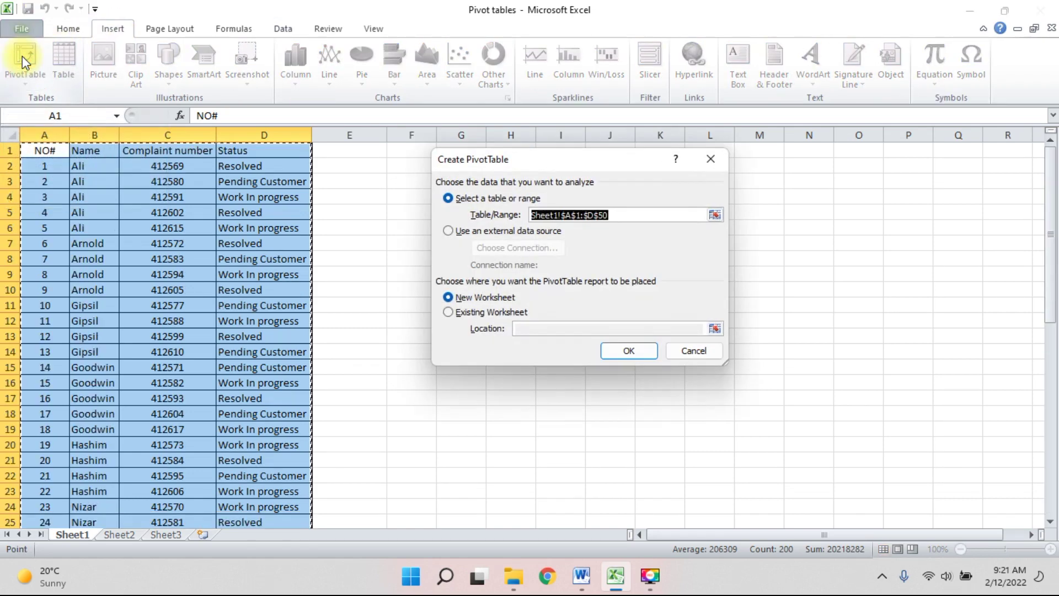
left_click(628, 353)
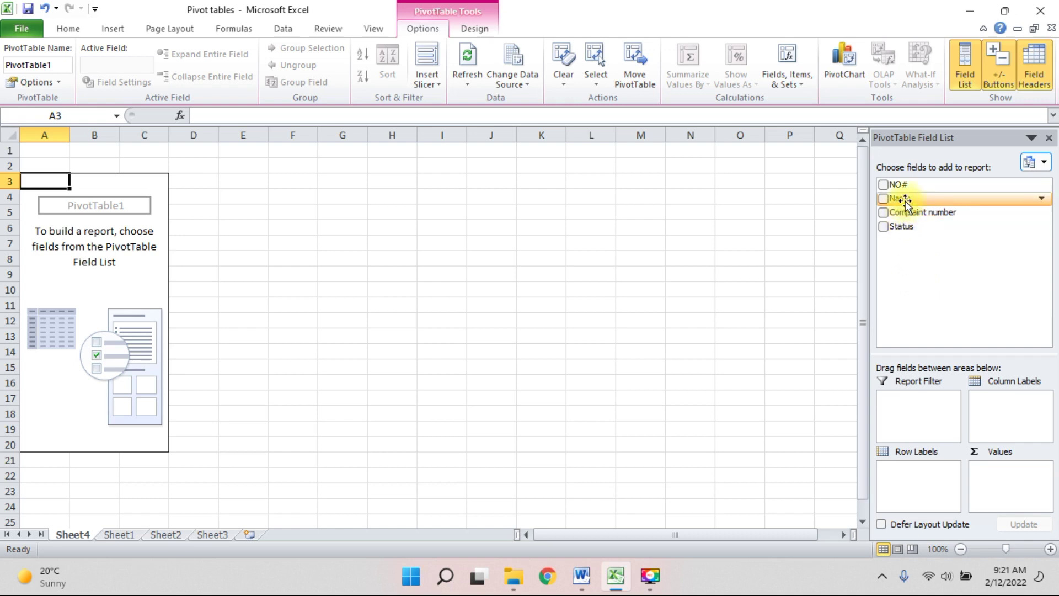
Add Name and then Status as pivot row fields, and inspect Ali's three status groups.
left_click_drag(909, 203, 921, 481)
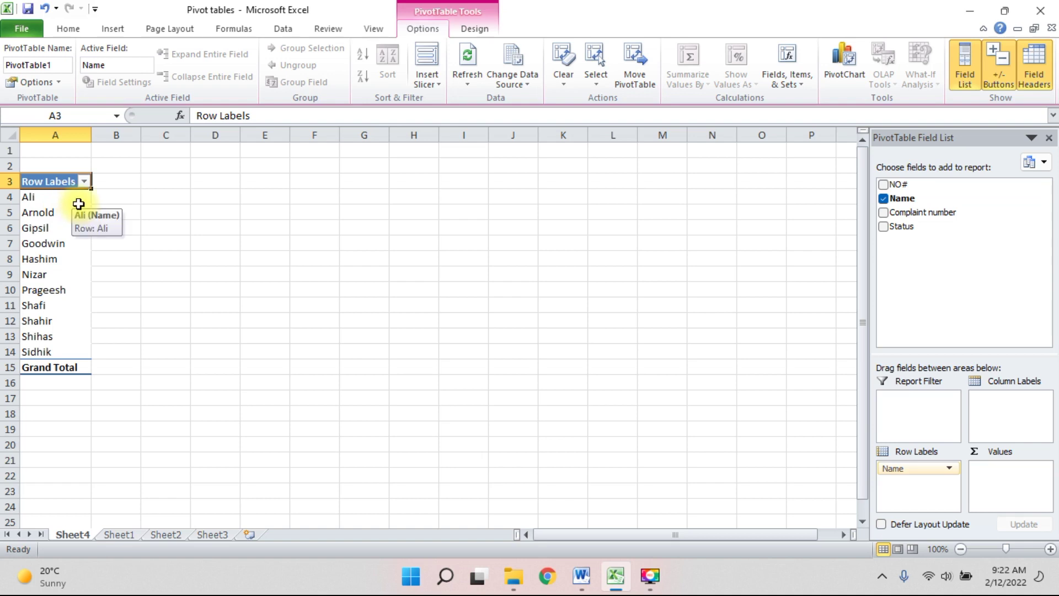
left_click_drag(905, 232, 912, 485)
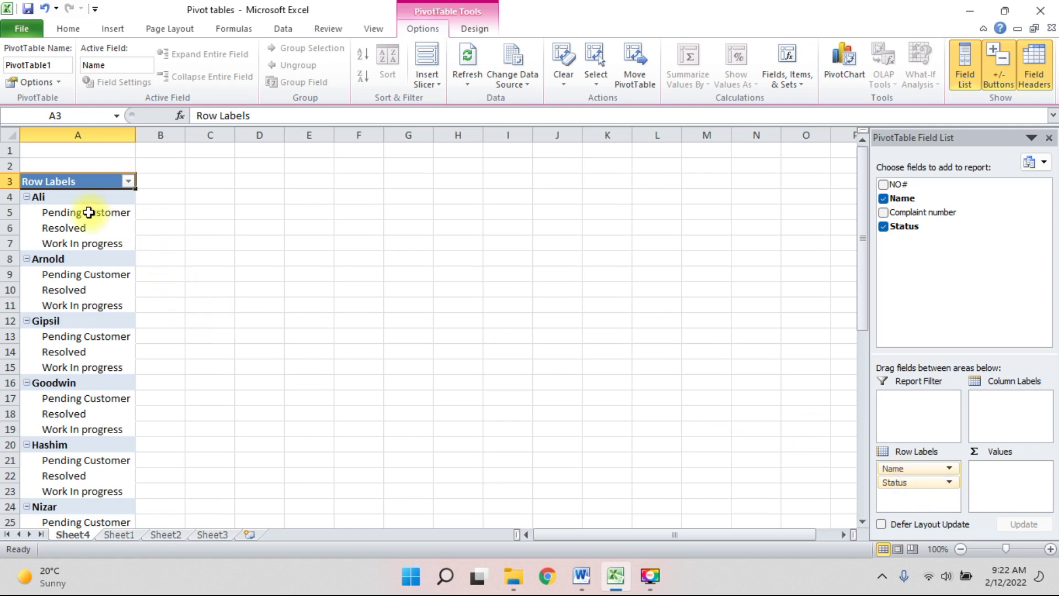
left_click(76, 197)
left_click(84, 213)
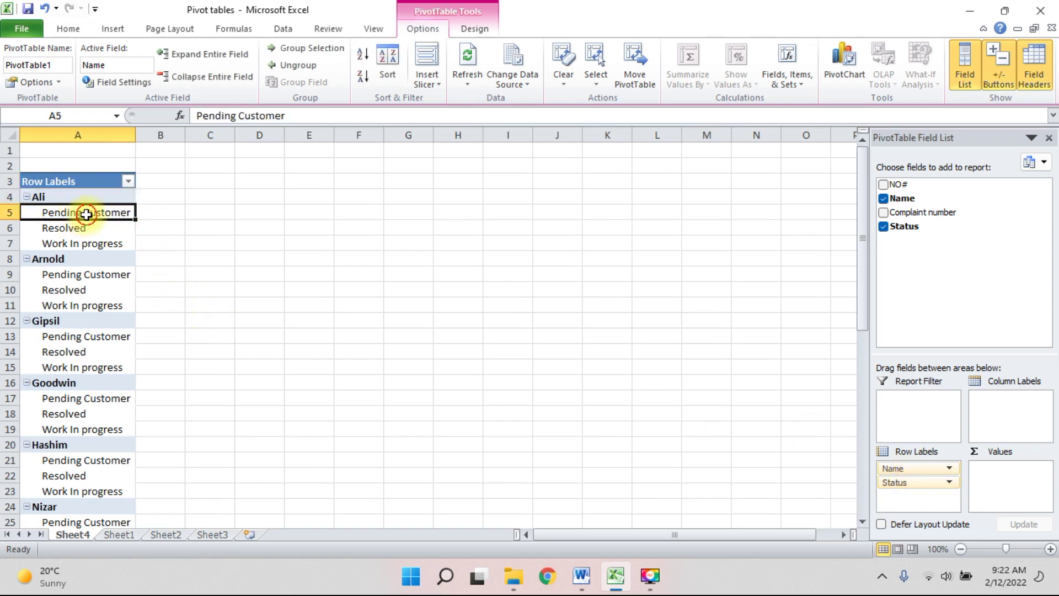
left_click(78, 227)
left_click(82, 241)
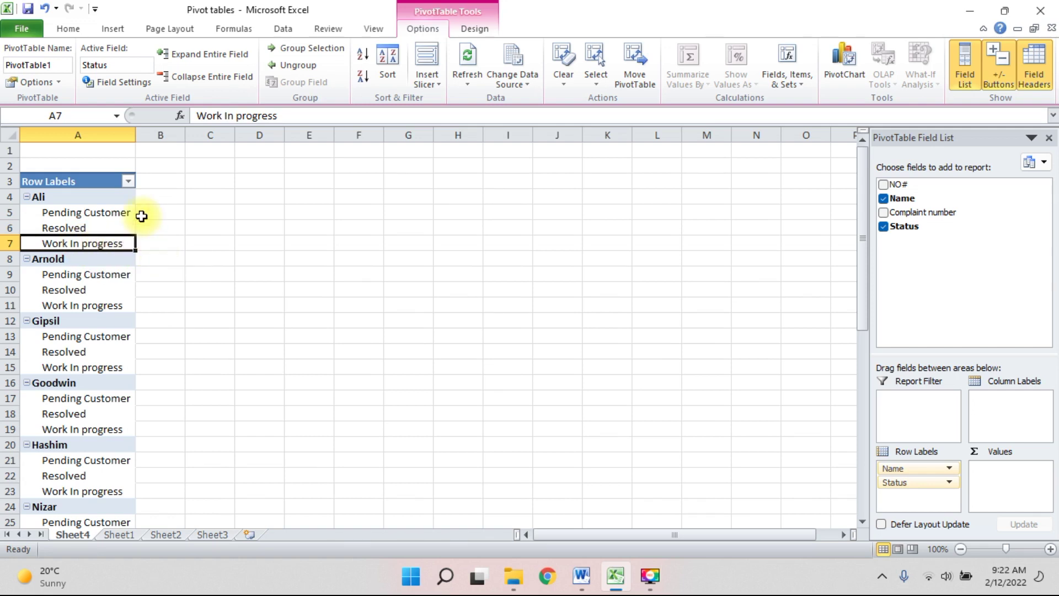
left_click(104, 214)
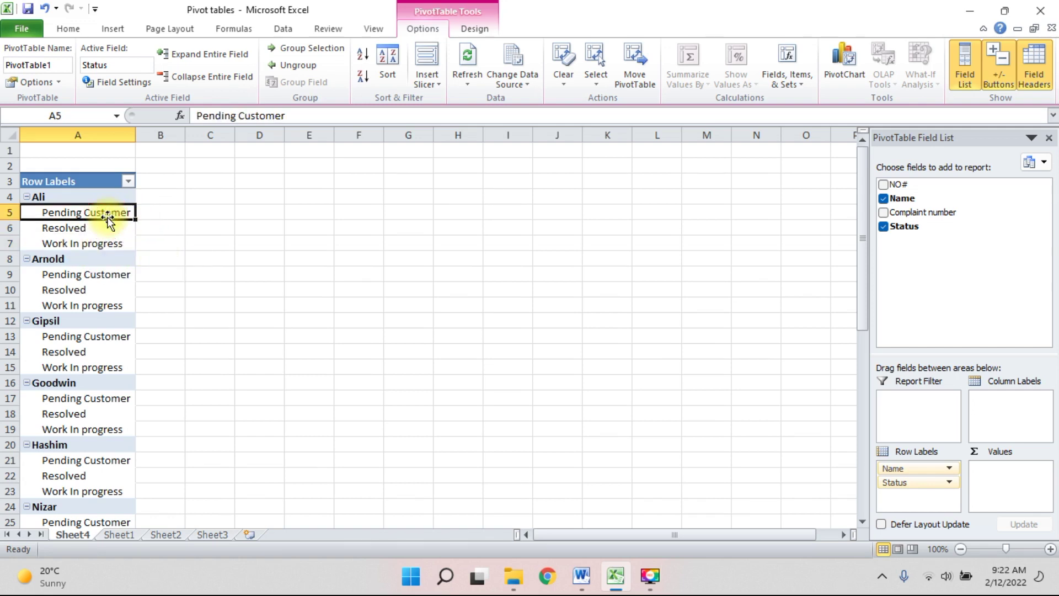
left_click(72, 229)
left_click(72, 244)
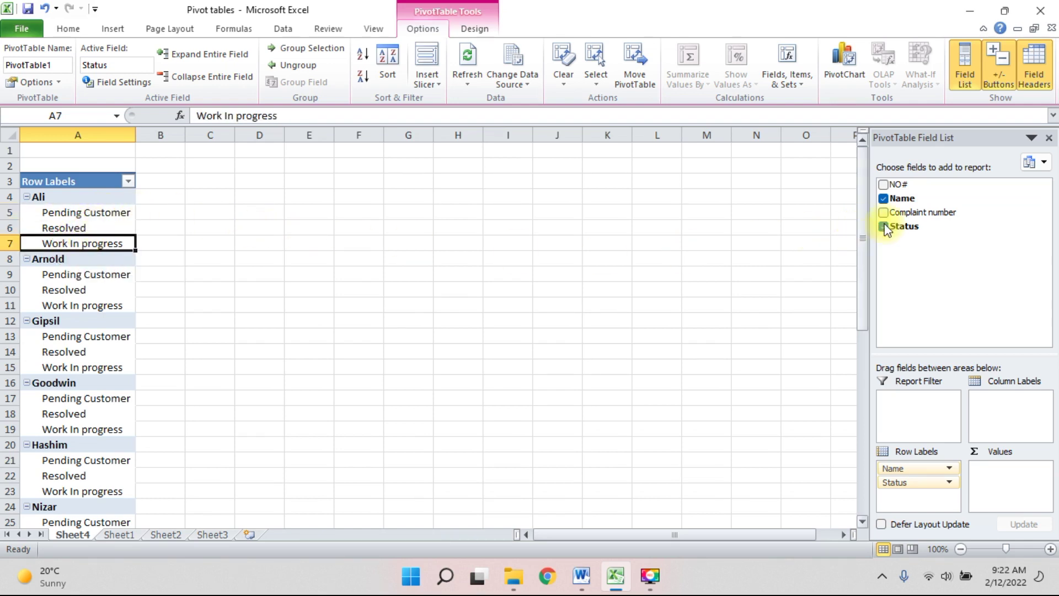
Add Complaint number beneath Status and review Ali's pending, resolved and work-in-progress complaint numbers.
left_click_drag(906, 216, 920, 503)
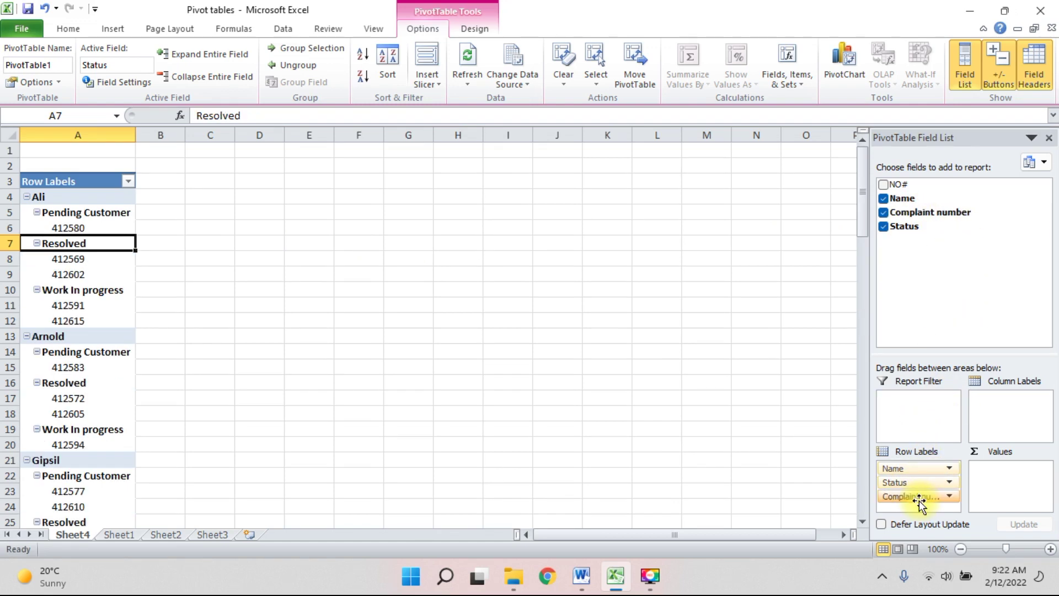
left_click(86, 212)
left_click(86, 197)
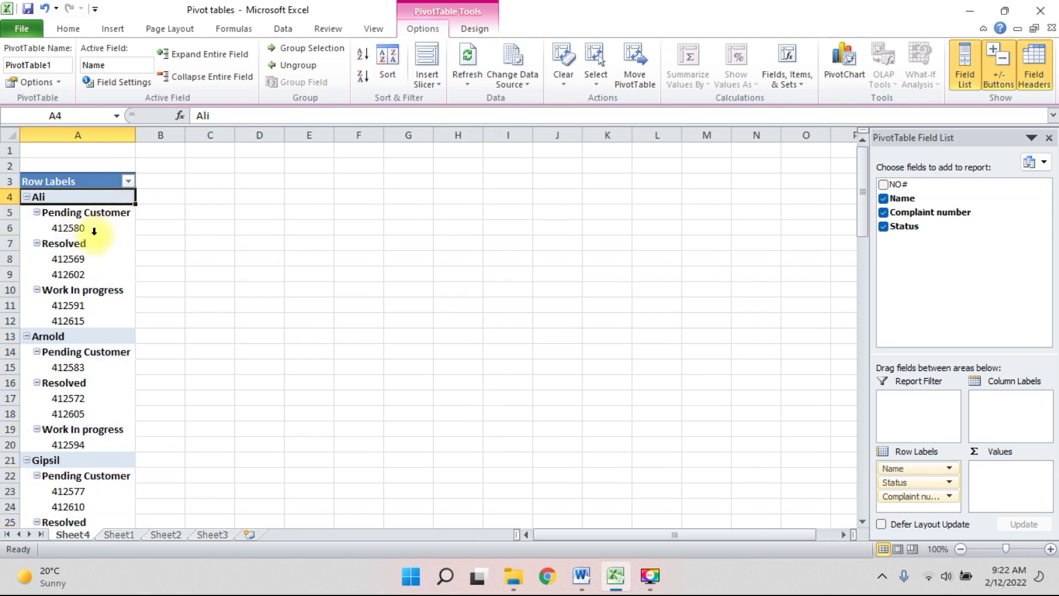
left_click(78, 226)
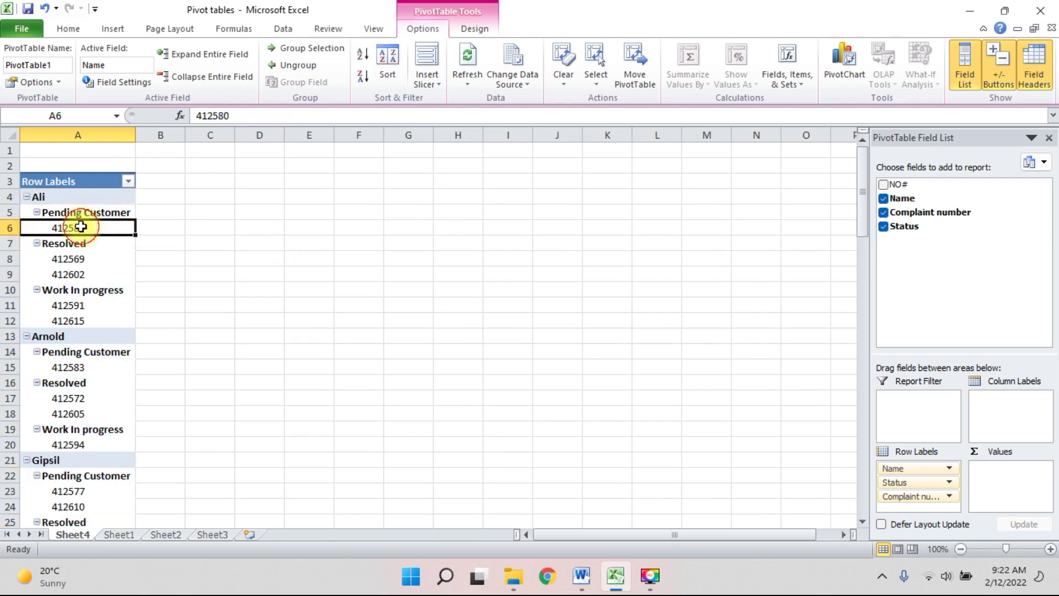
left_click(55, 246)
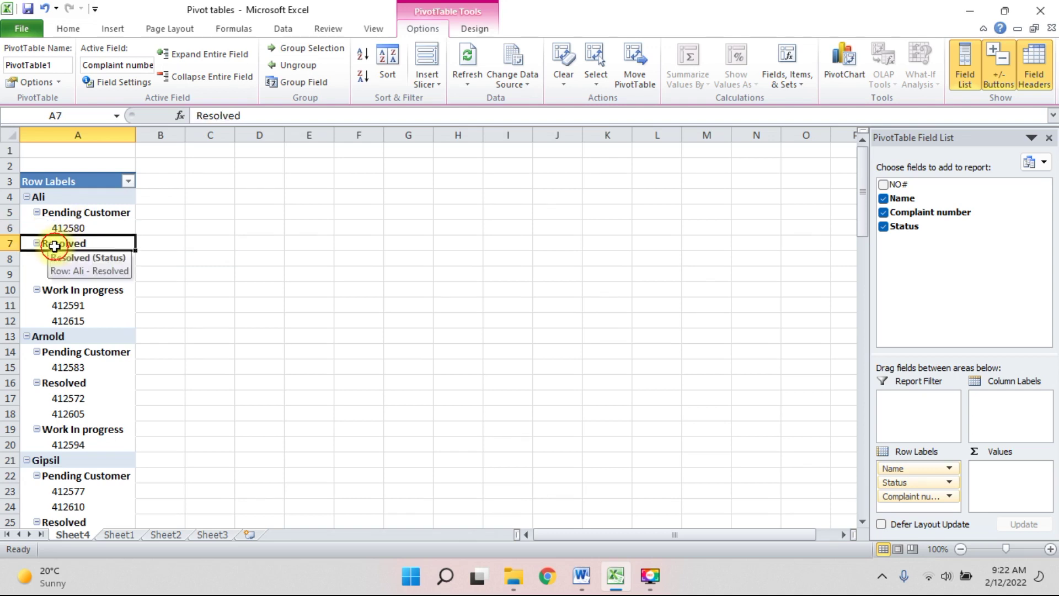
left_click_drag(107, 259, 108, 273)
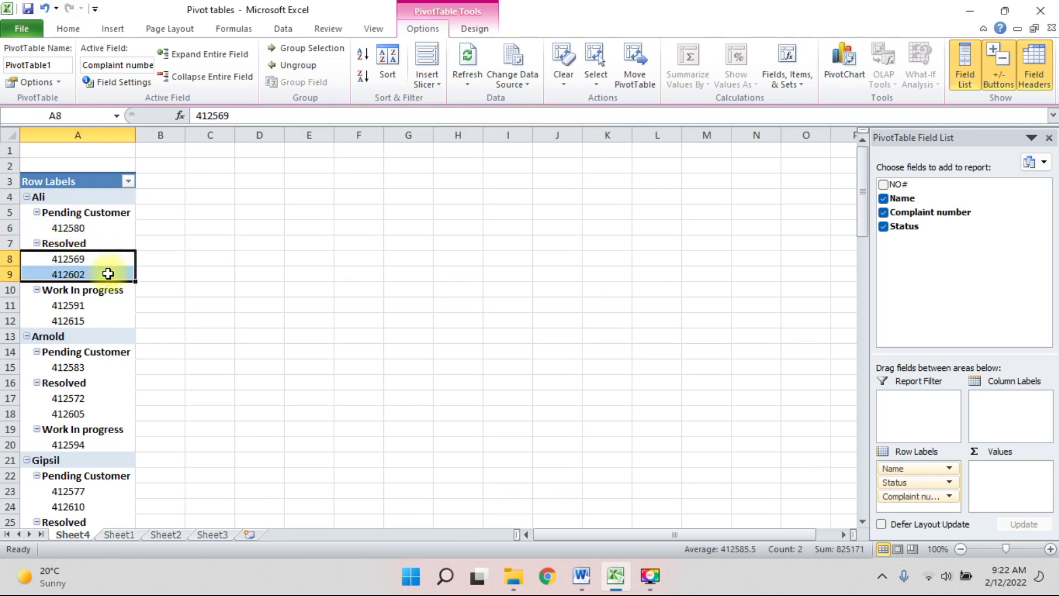
left_click(103, 290)
left_click_drag(98, 305, 95, 322)
Scroll through the grouped pivot list, then switch back to the Word tips document.
scroll(182, 276, "down", 4)
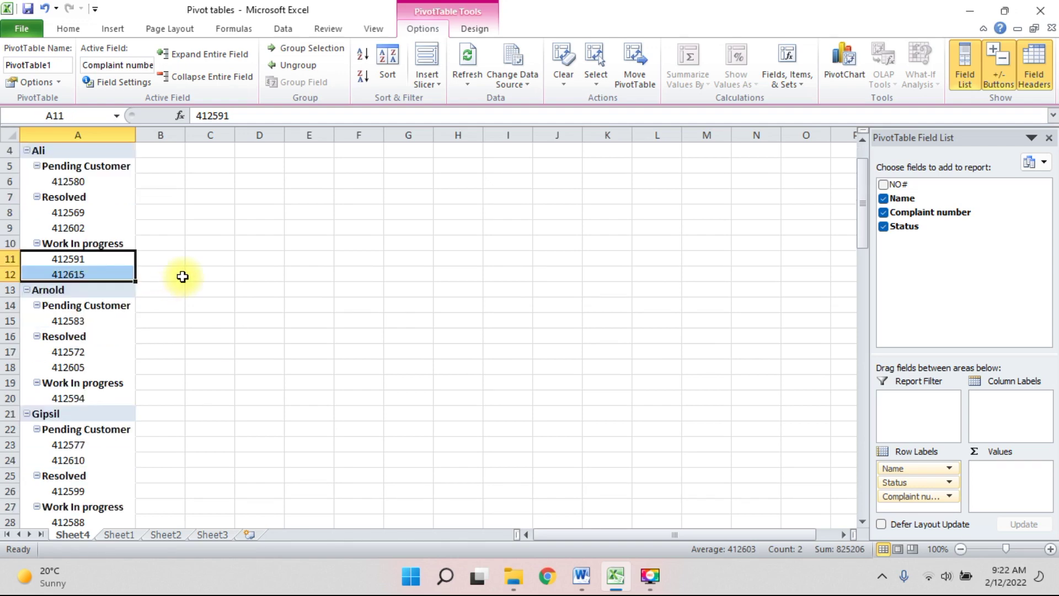
scroll(183, 276, "down", 9)
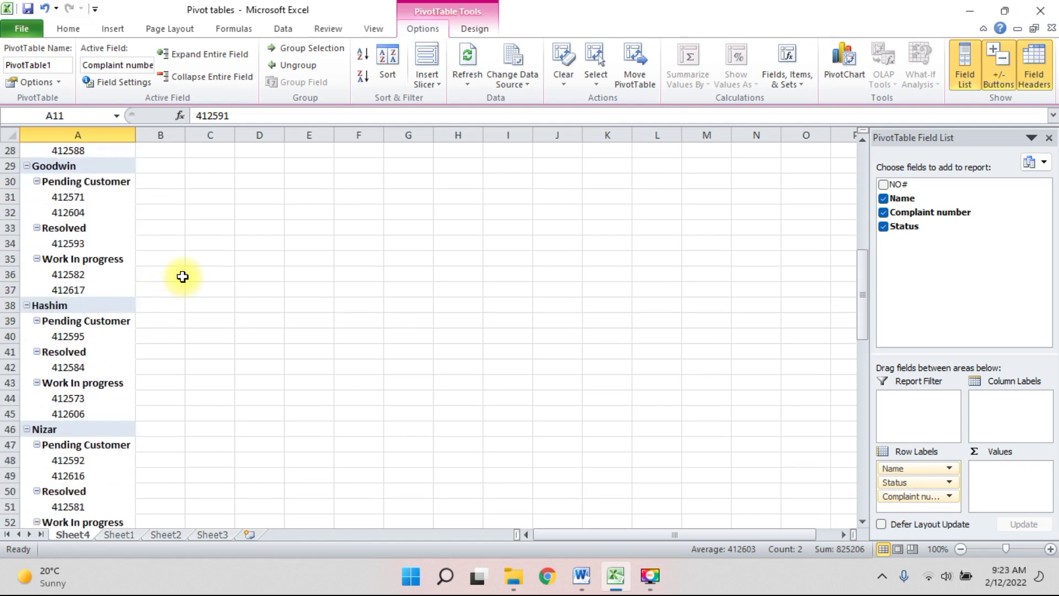
scroll(182, 276, "down", 7)
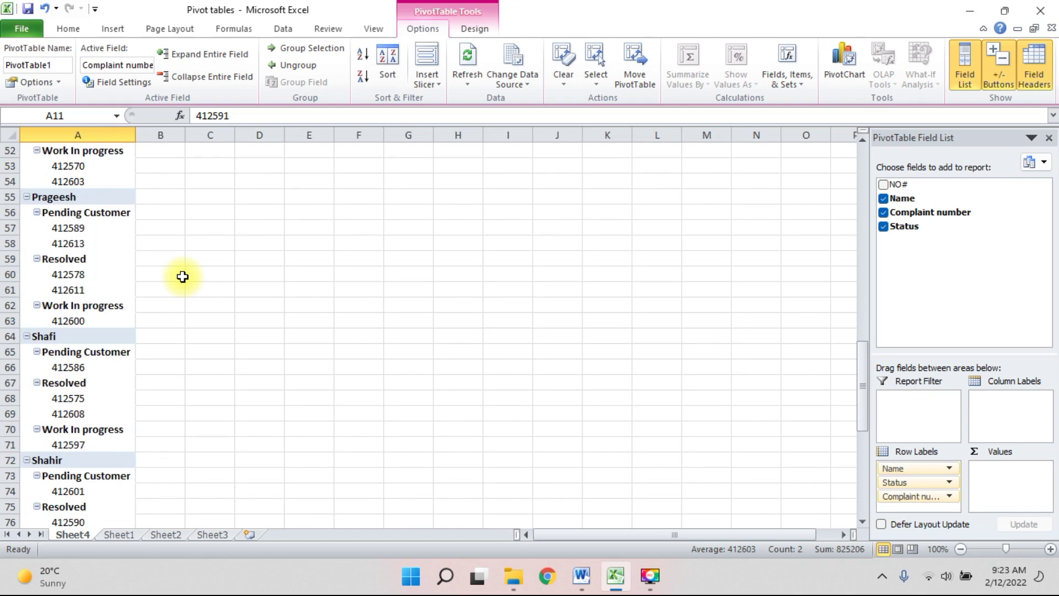
scroll(183, 277, "down", 2)
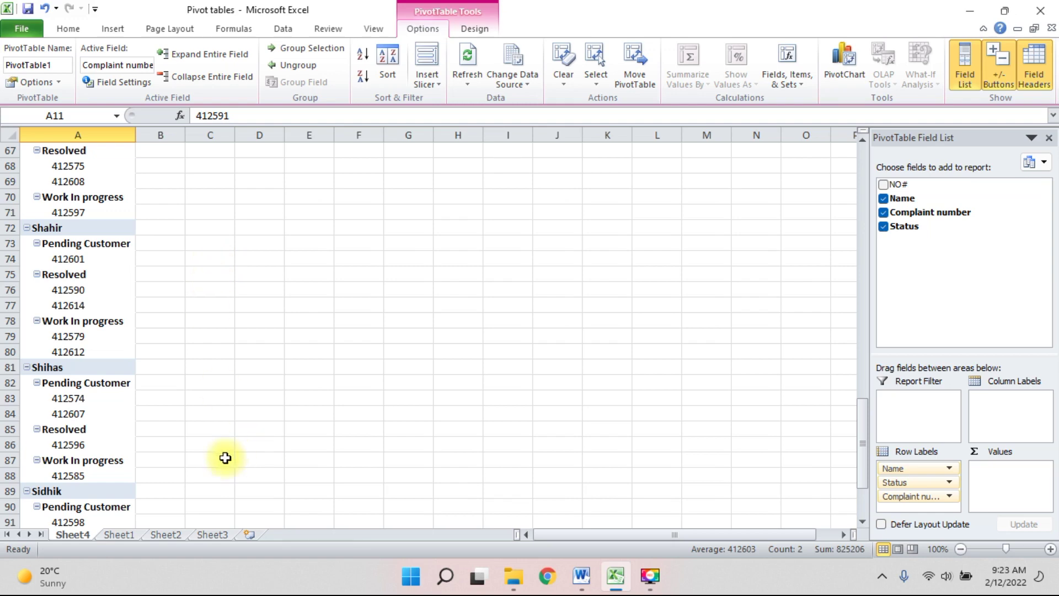
left_click(586, 579)
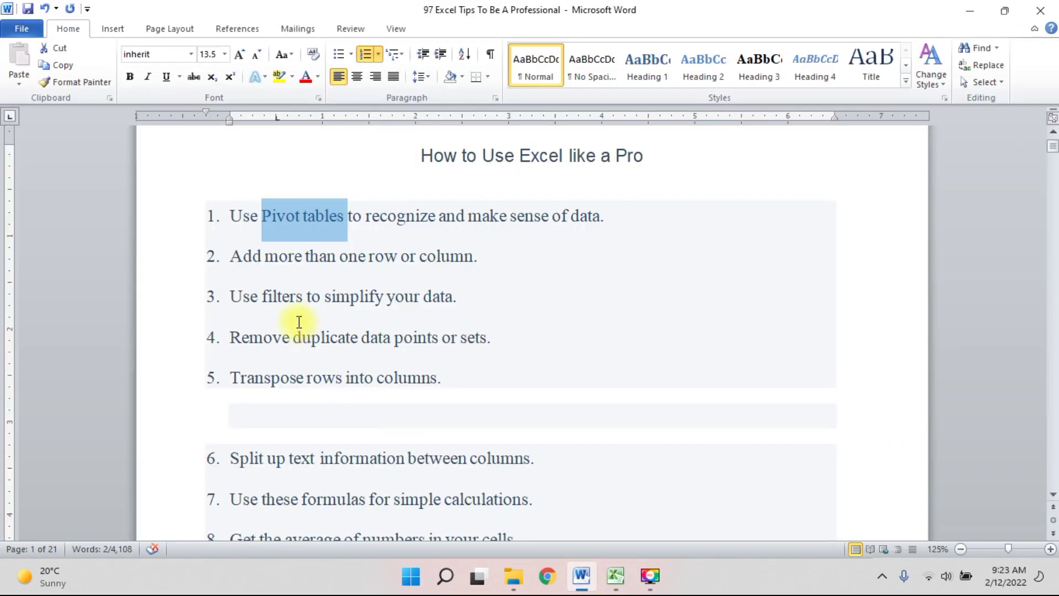
Highlight tip 2 'Add more than one row or column' in Word, then return to Excel's Sheet1.
left_click(242, 255)
left_click_drag(265, 255, 450, 259)
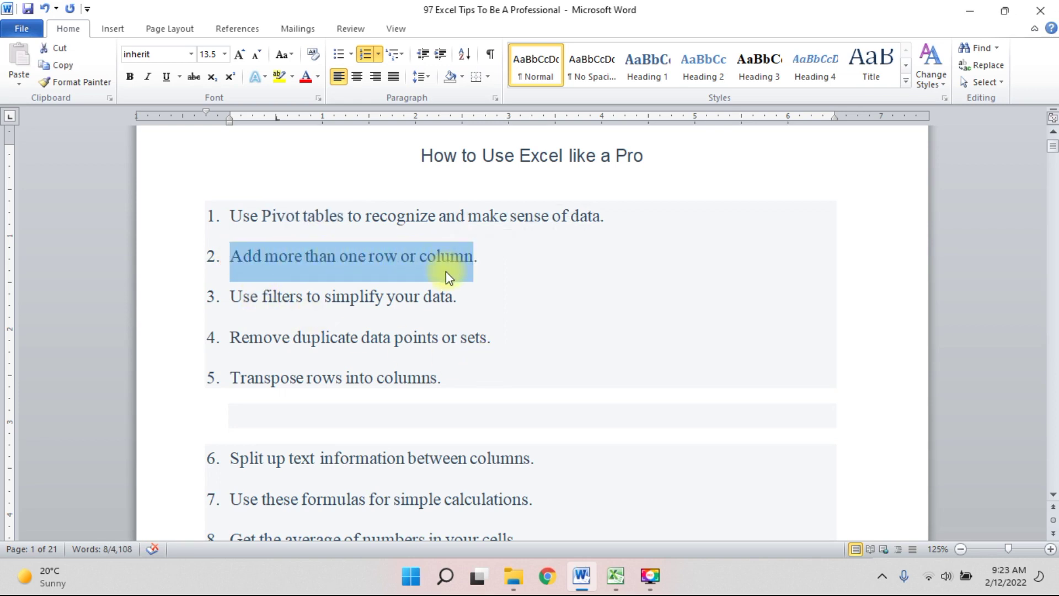
left_click(616, 577)
left_click(364, 242)
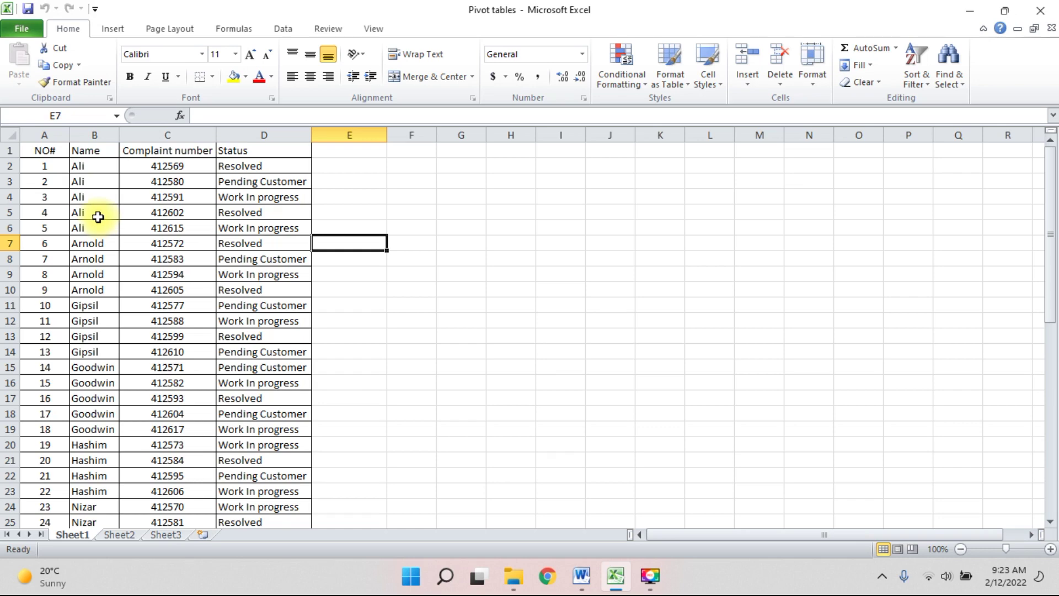
Insert a blank row at row 5 and a blank column before Status, then undo both.
left_click(9, 213)
right_click(9, 213)
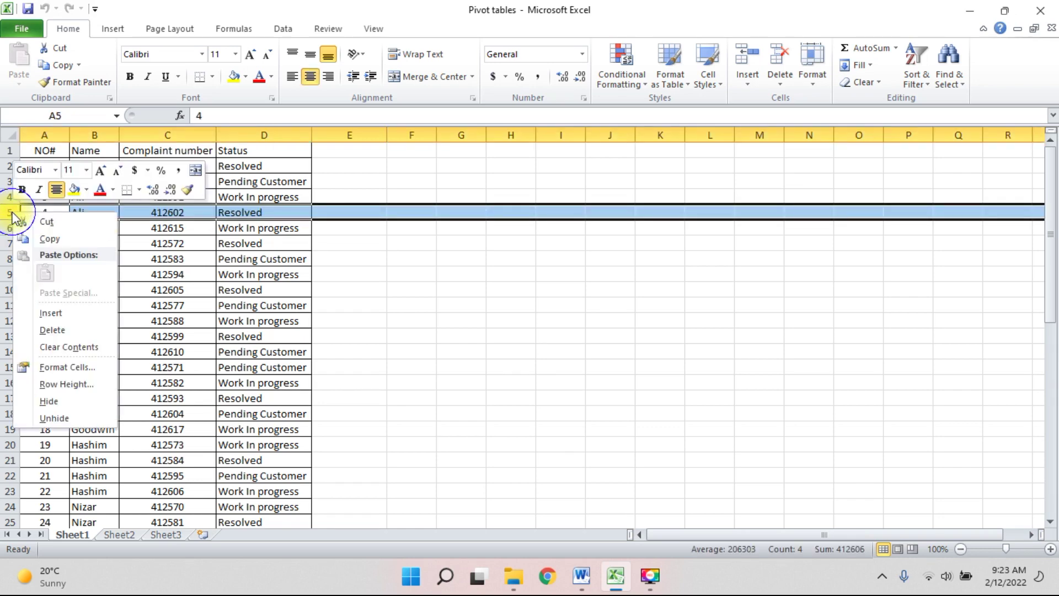
left_click(69, 313)
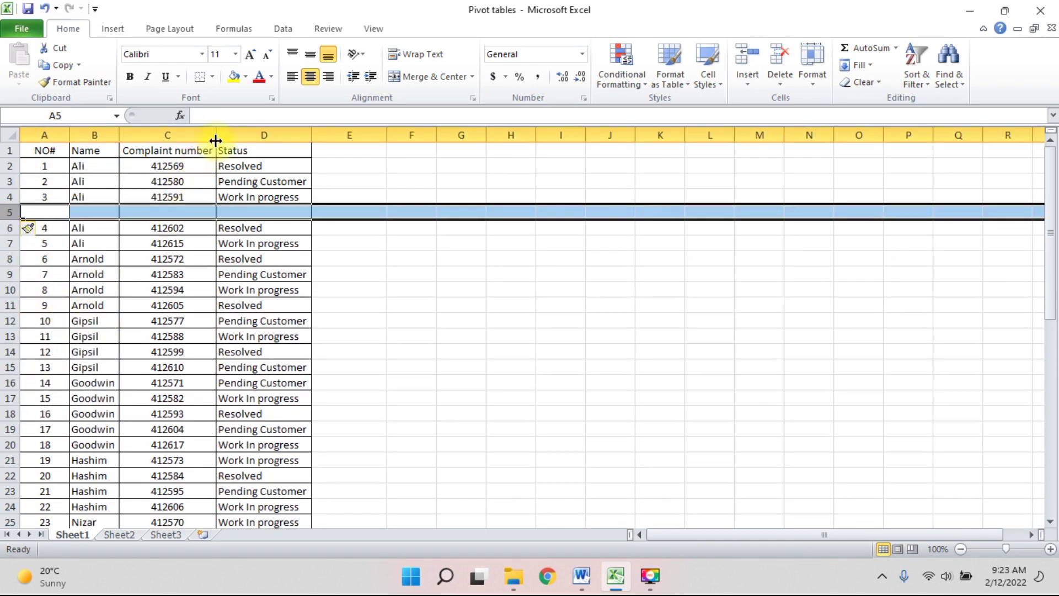
left_click(233, 134)
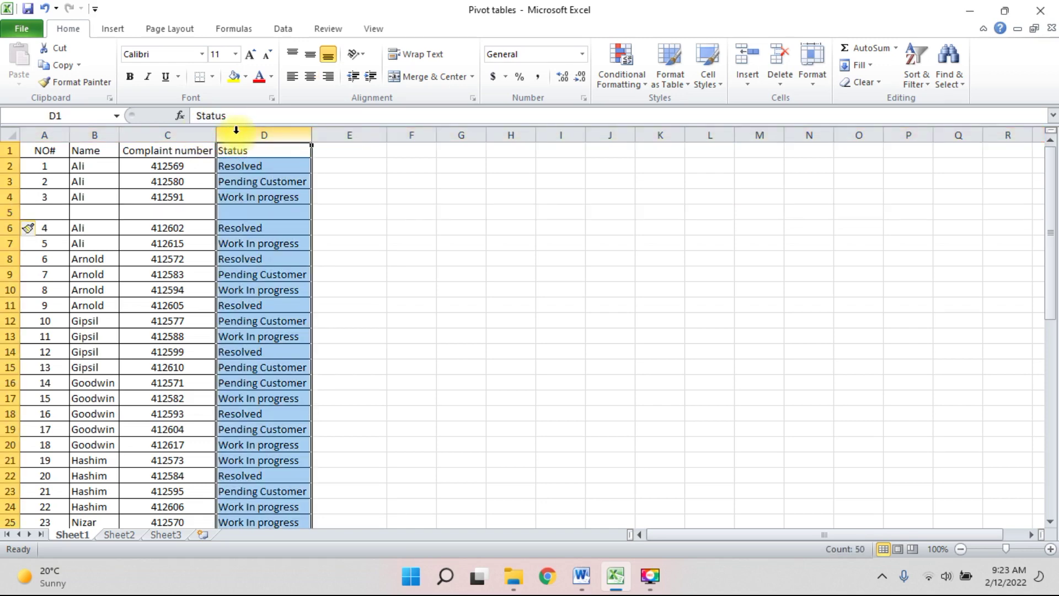
right_click(236, 130)
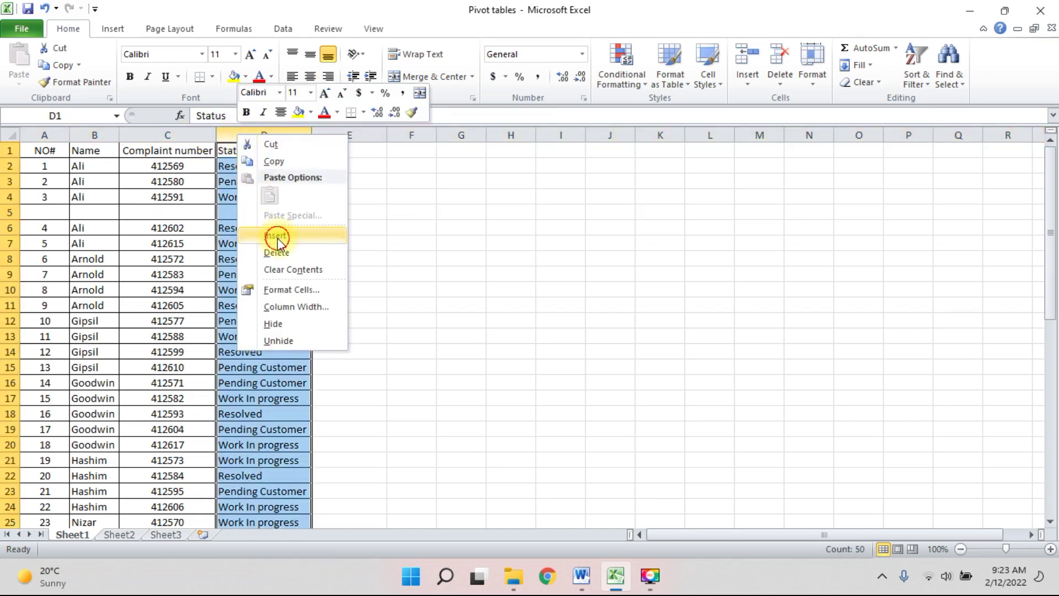
left_click(276, 234)
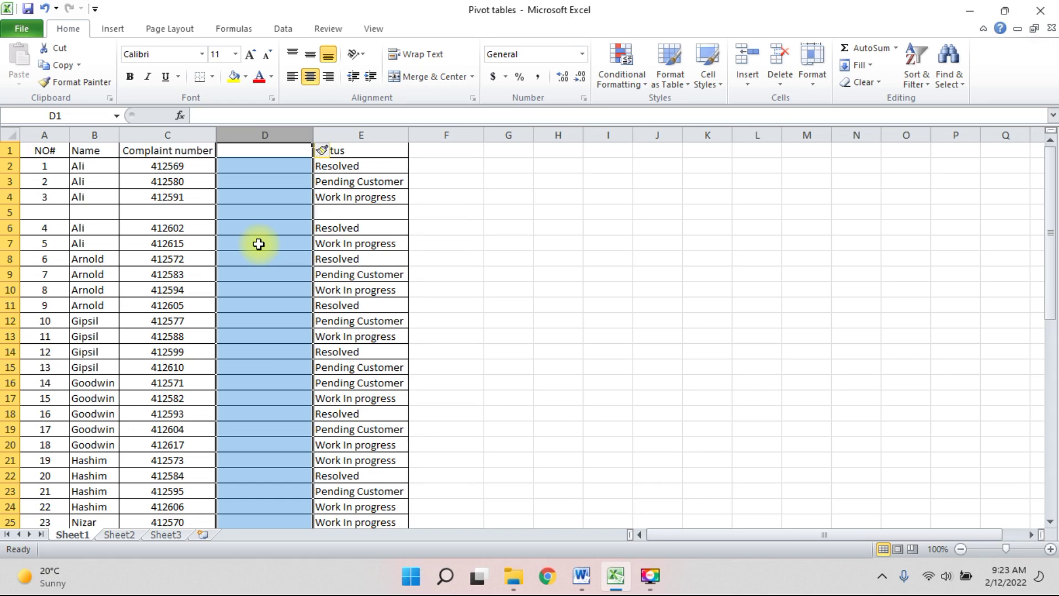
key("ctrl+z")
key("ctrl+z")
left_click(244, 258)
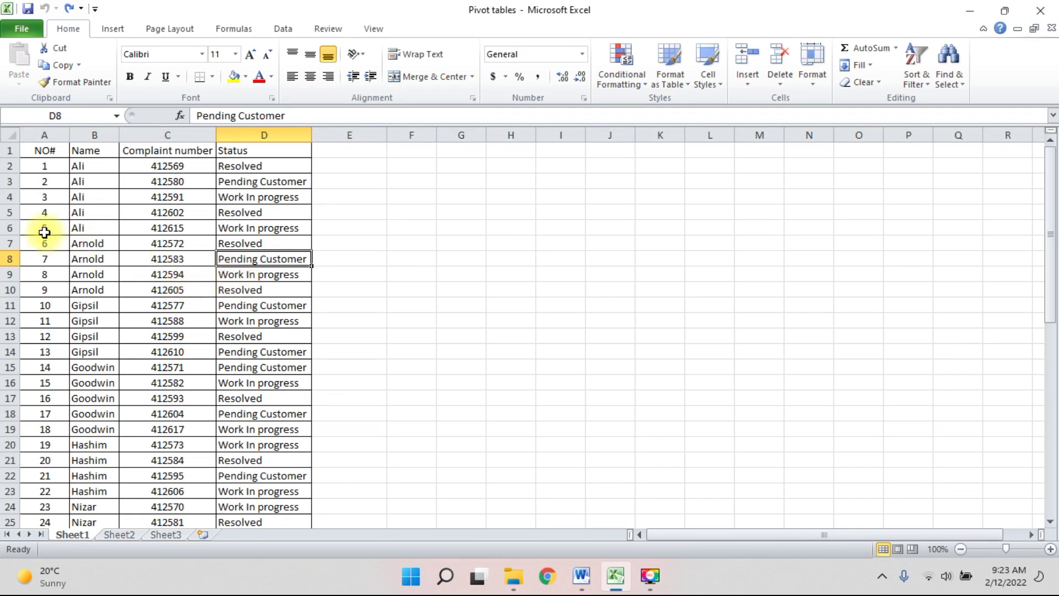
Insert five blank rows at rows 6–10 of the complaint table.
left_click_drag(11, 229, 16, 363)
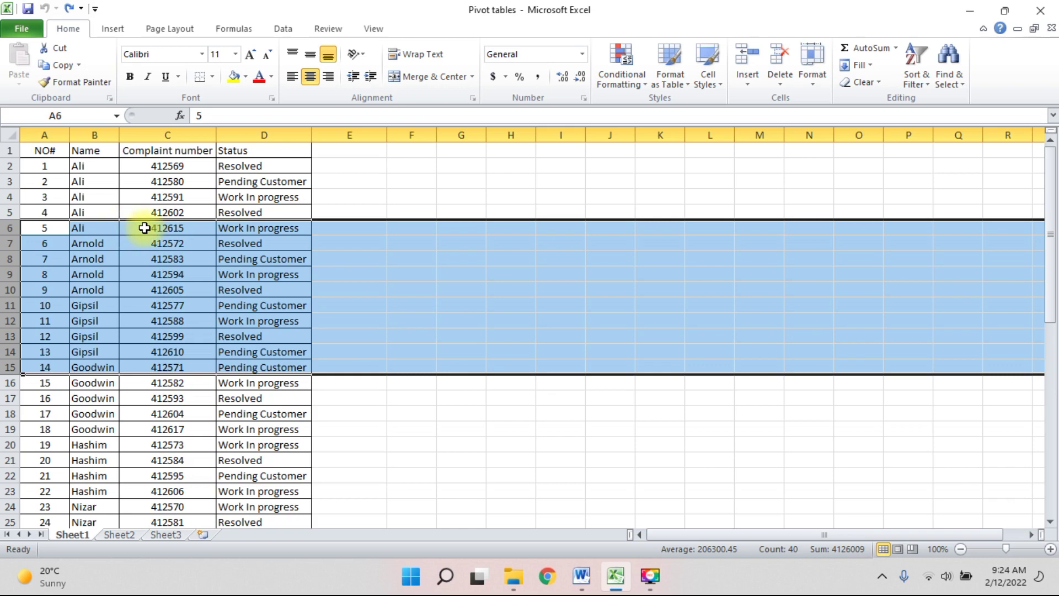
left_click(11, 228)
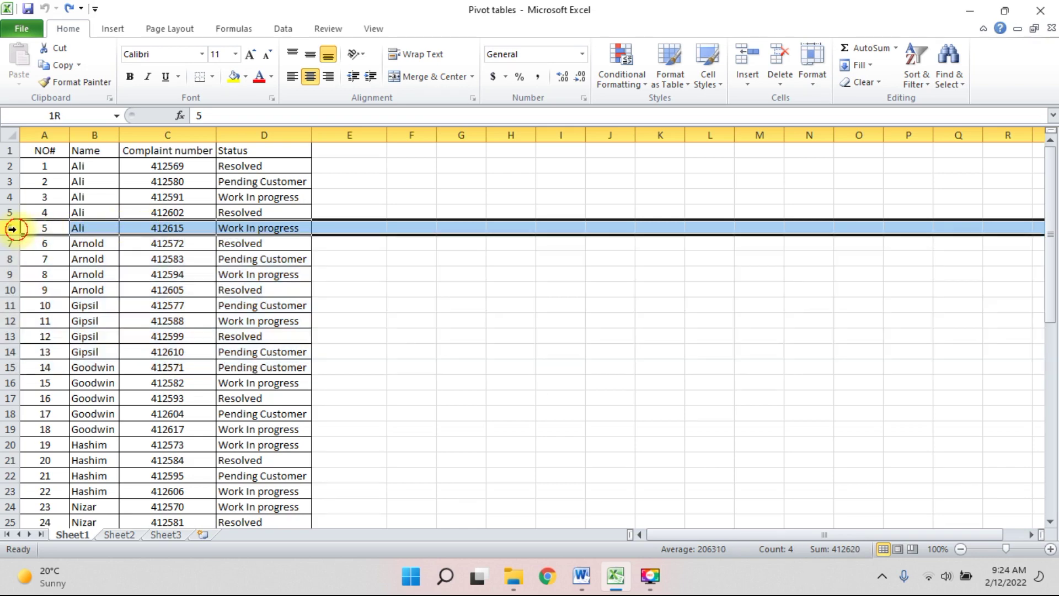
left_click_drag(12, 237, 12, 288)
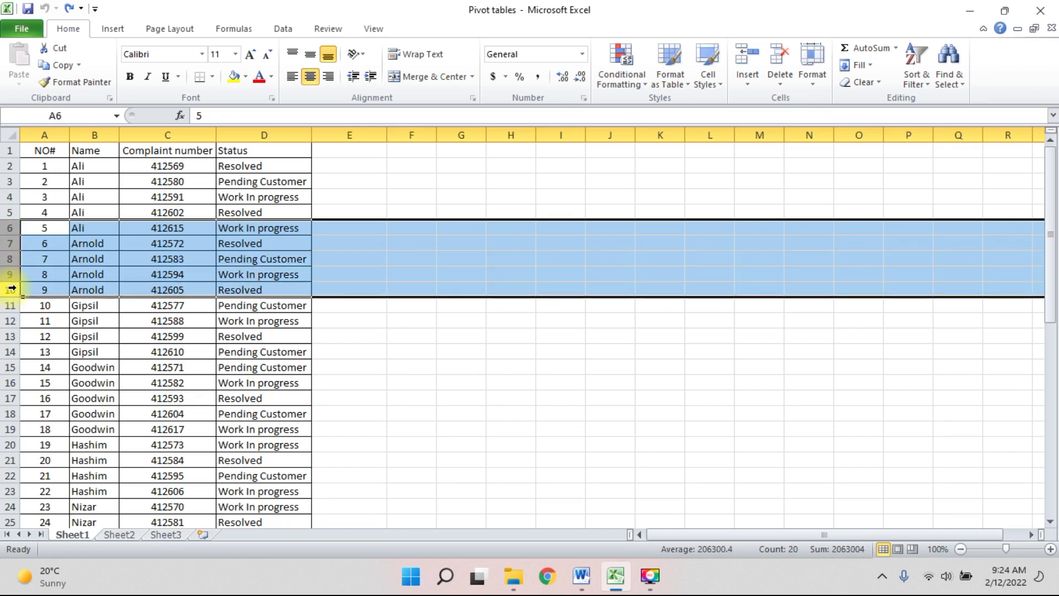
right_click(11, 246)
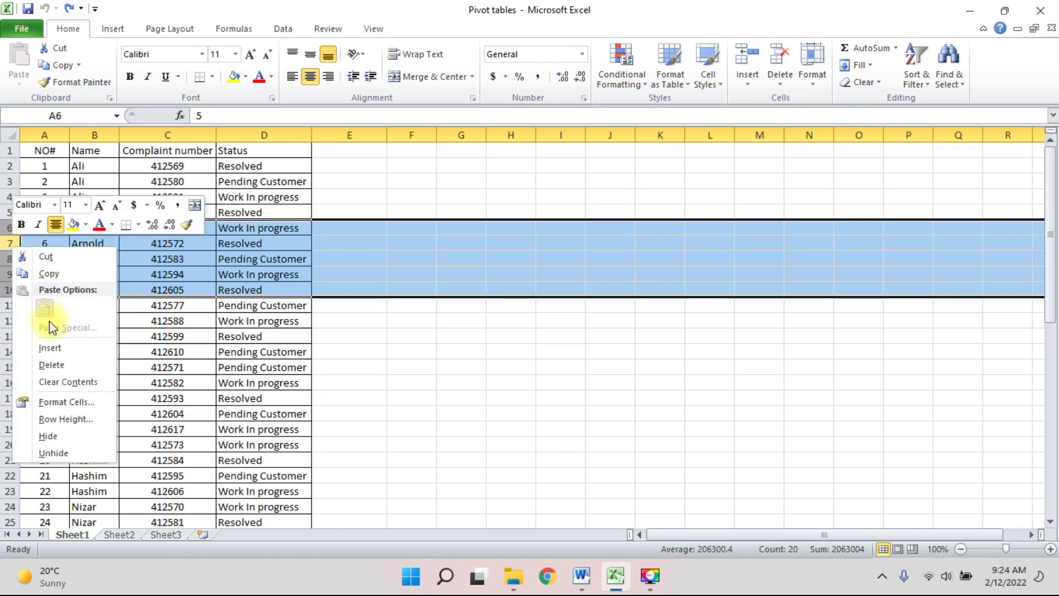
left_click(59, 345)
left_click_drag(90, 229, 92, 285)
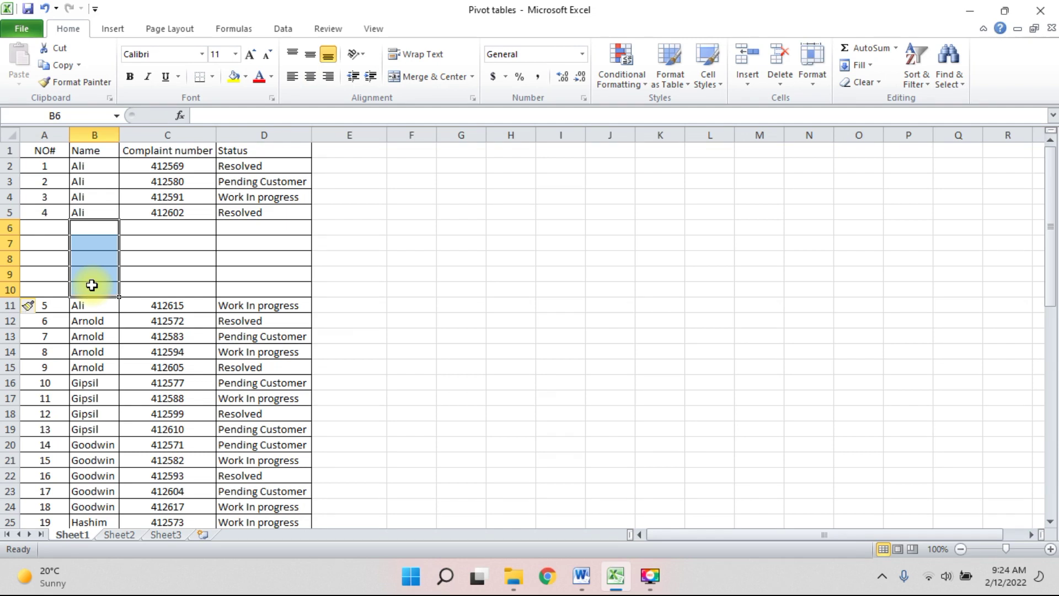
Insert two blank columns before Name, undo the inserted columns and rows, and switch to Word.
left_click_drag(100, 132, 160, 133)
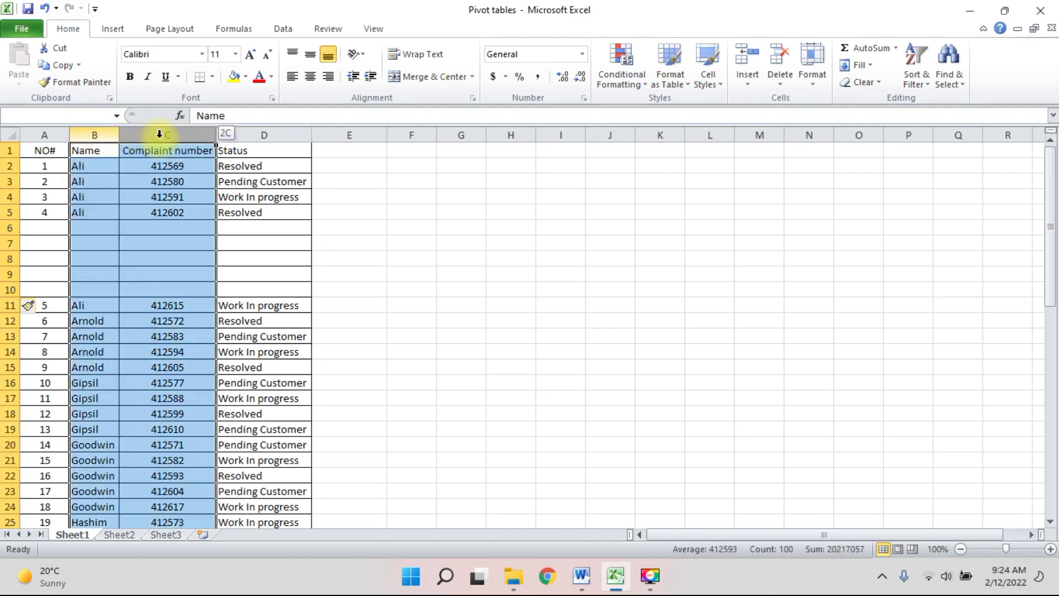
left_click_drag(159, 133, 159, 134)
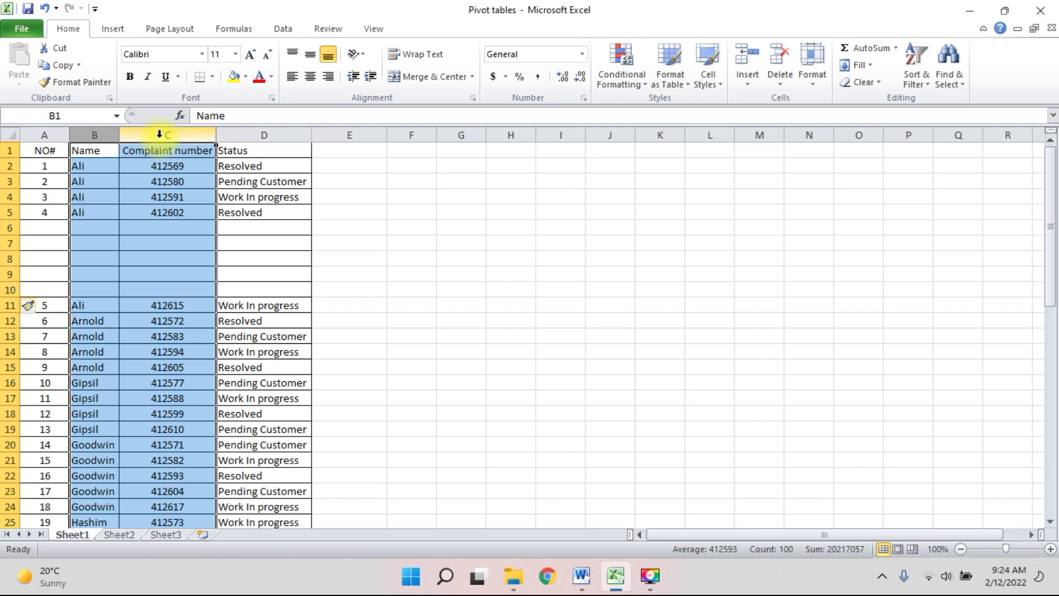
right_click(159, 135)
left_click(197, 237)
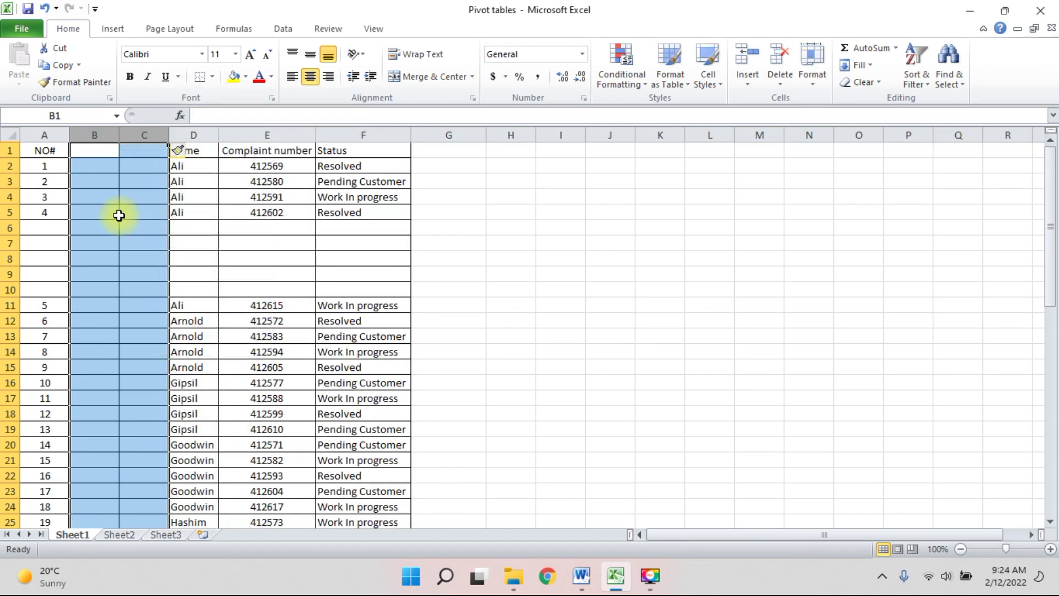
key("ctrl+z")
key("ctrl+z")
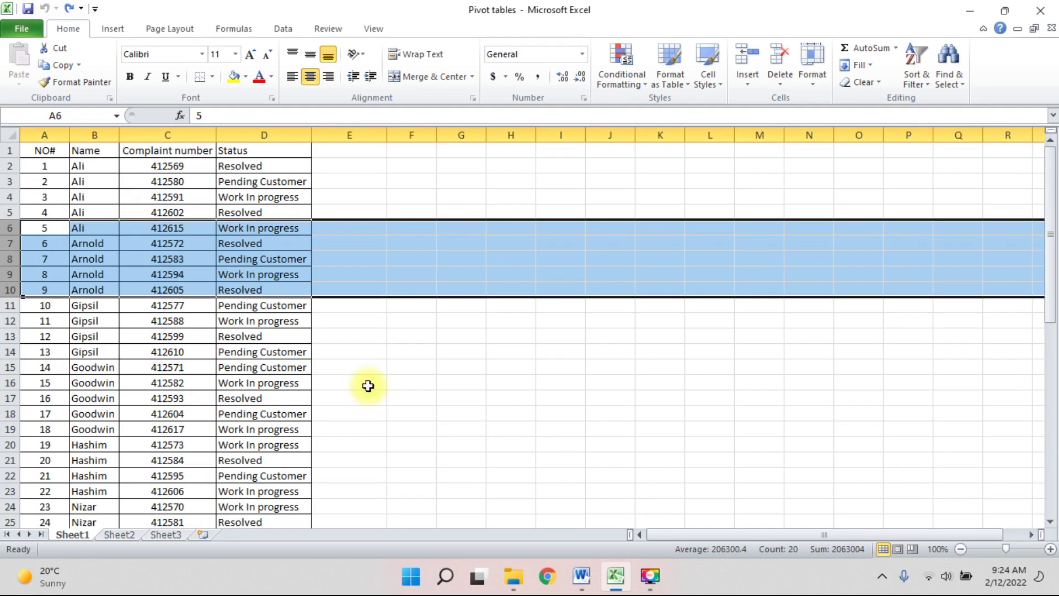
left_click(539, 477)
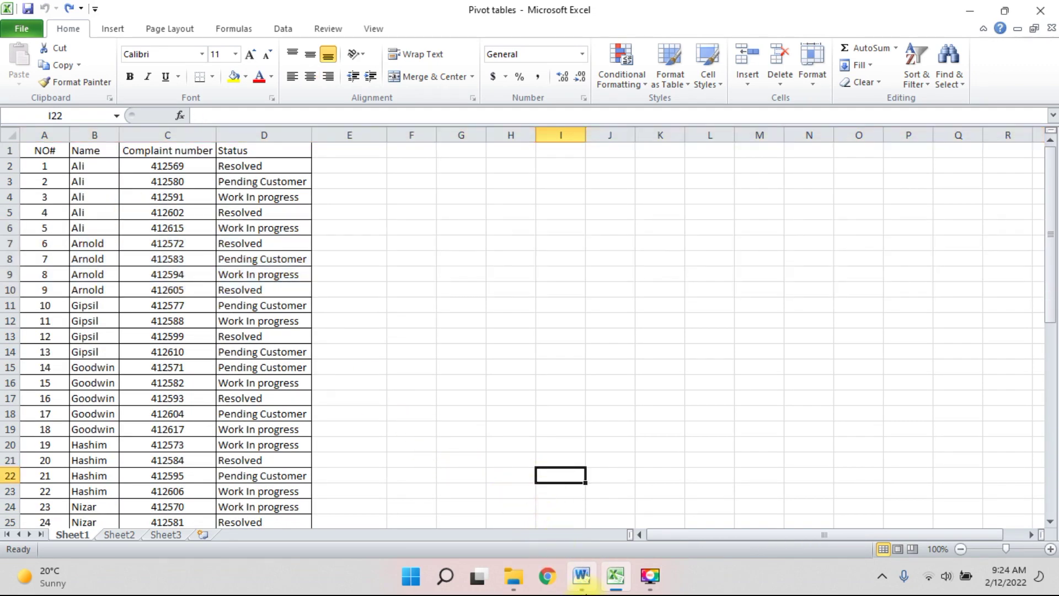
left_click(582, 576)
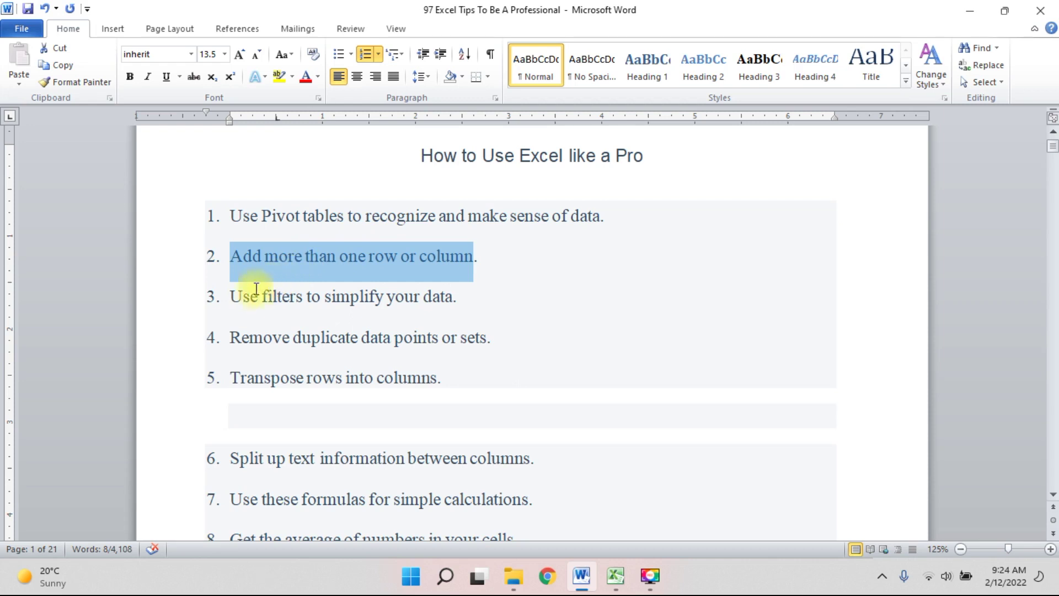
Highlight tip 3 'Use filters to simplify your data' in Word, then return to Excel.
left_click_drag(235, 297, 440, 297)
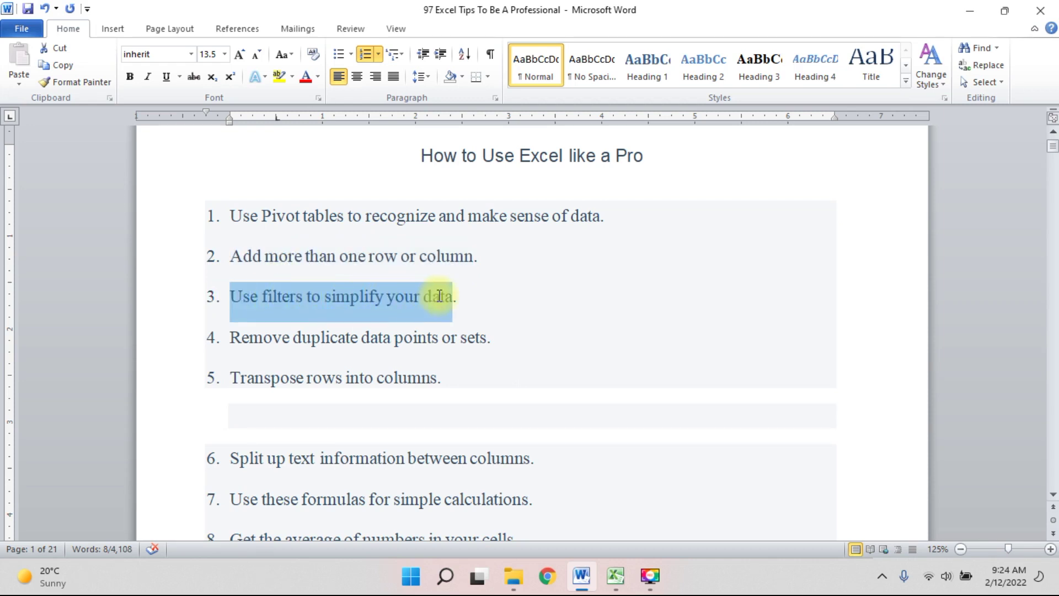
left_click(616, 575)
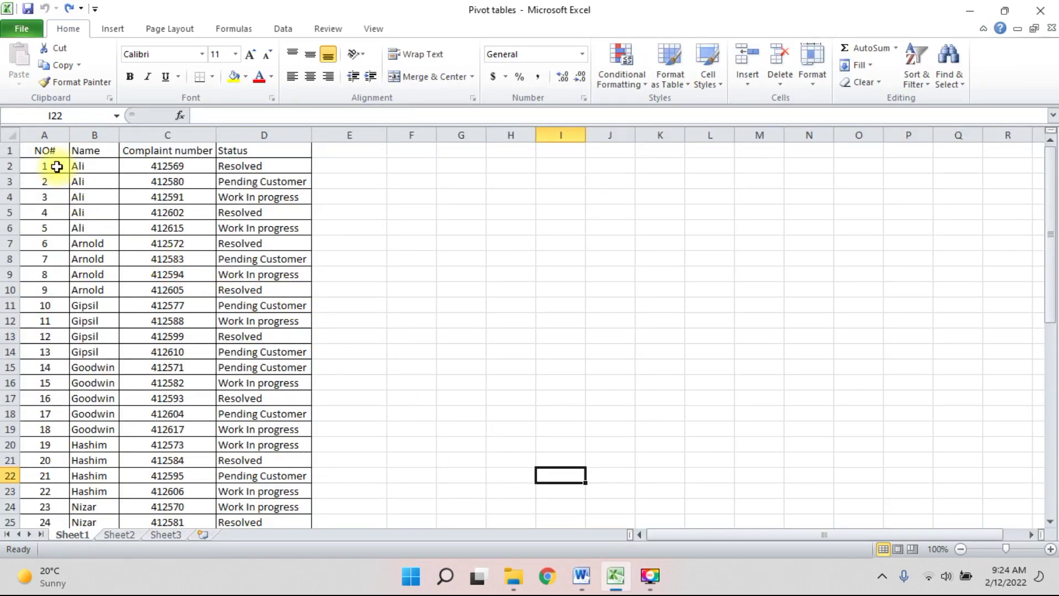
Turn on filtering for the NO#–Status header row and auto-fit all column widths.
left_click_drag(33, 153, 261, 157)
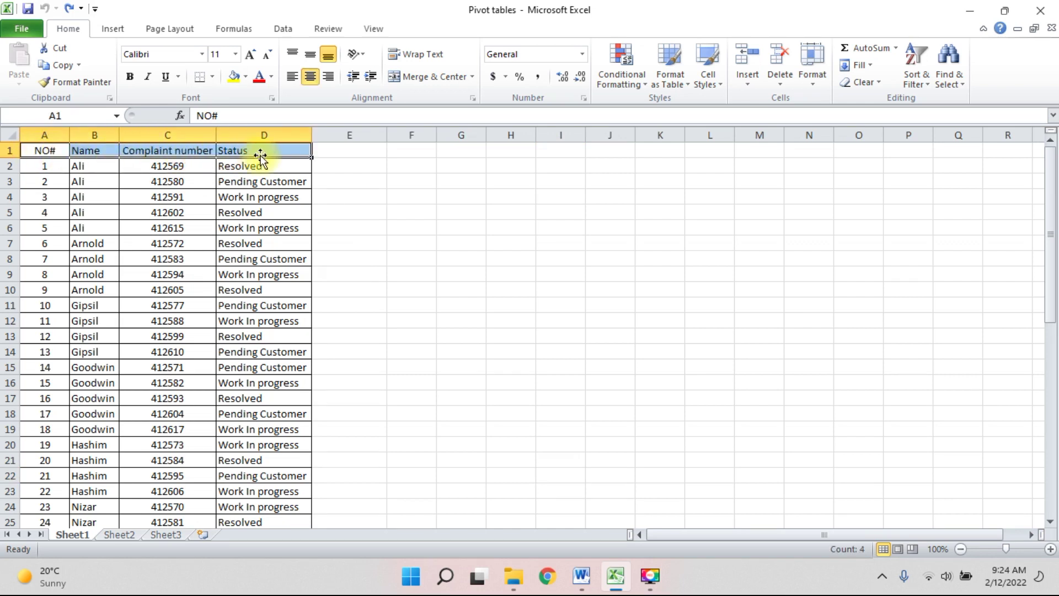
left_click(285, 24)
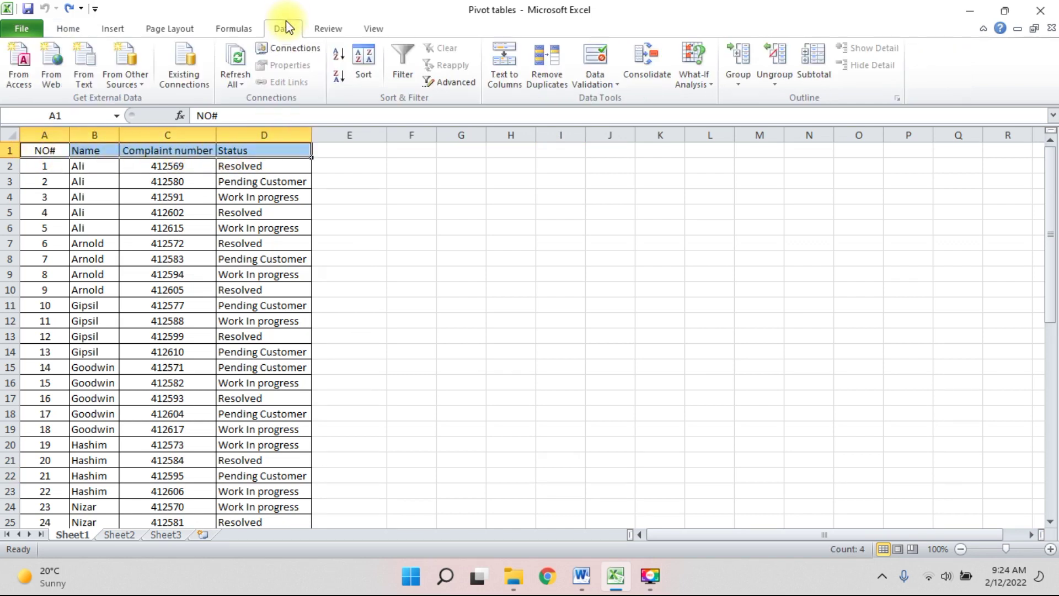
left_click(409, 74)
left_click(372, 197)
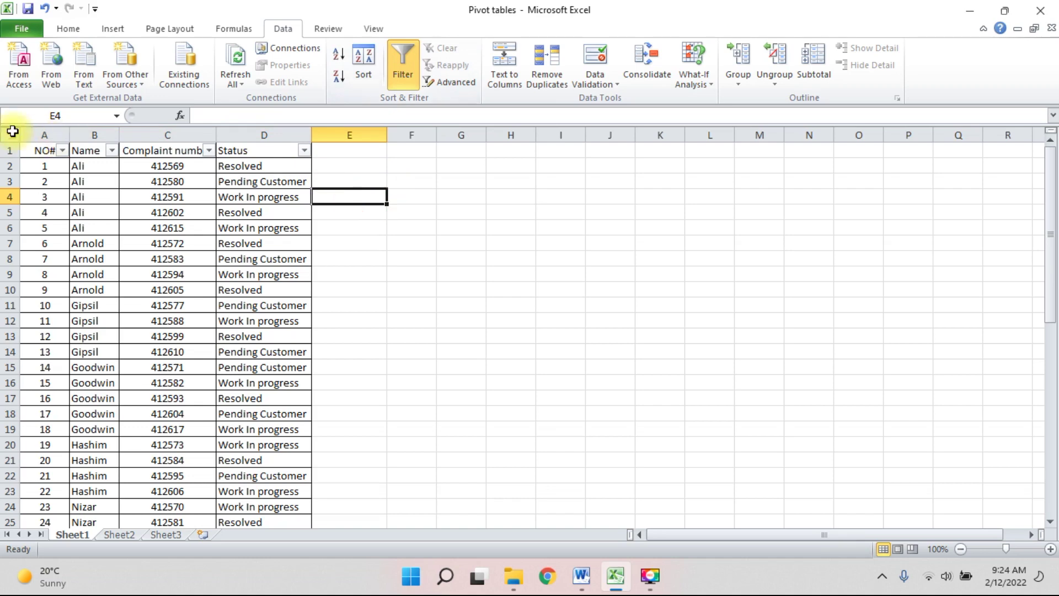
left_click(12, 131)
double_click(70, 135)
left_click(262, 209)
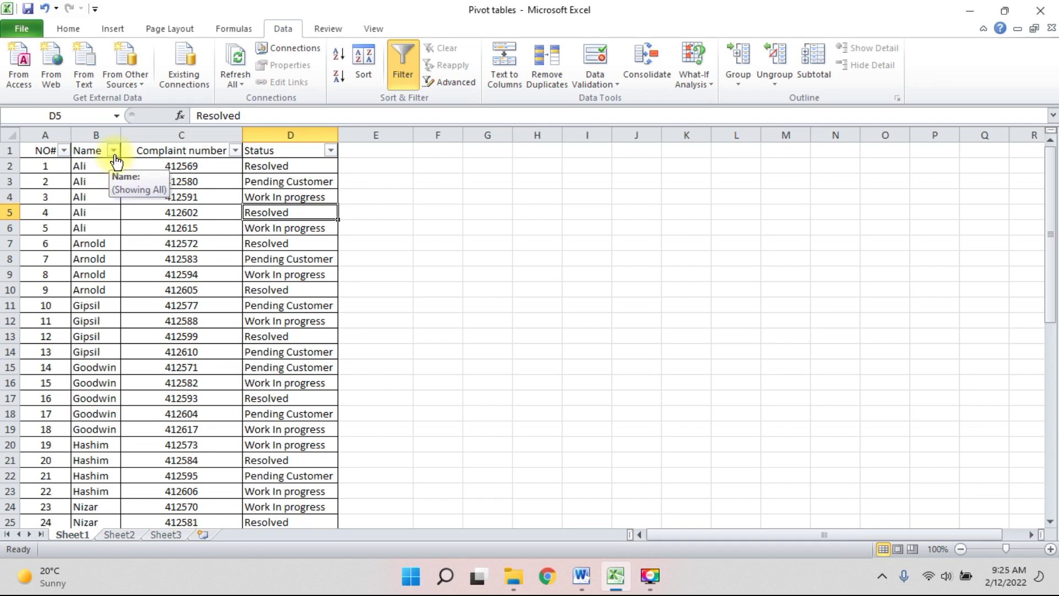
Filter the Name column to show only Ali's rows, then reopen its filter options.
left_click(113, 150)
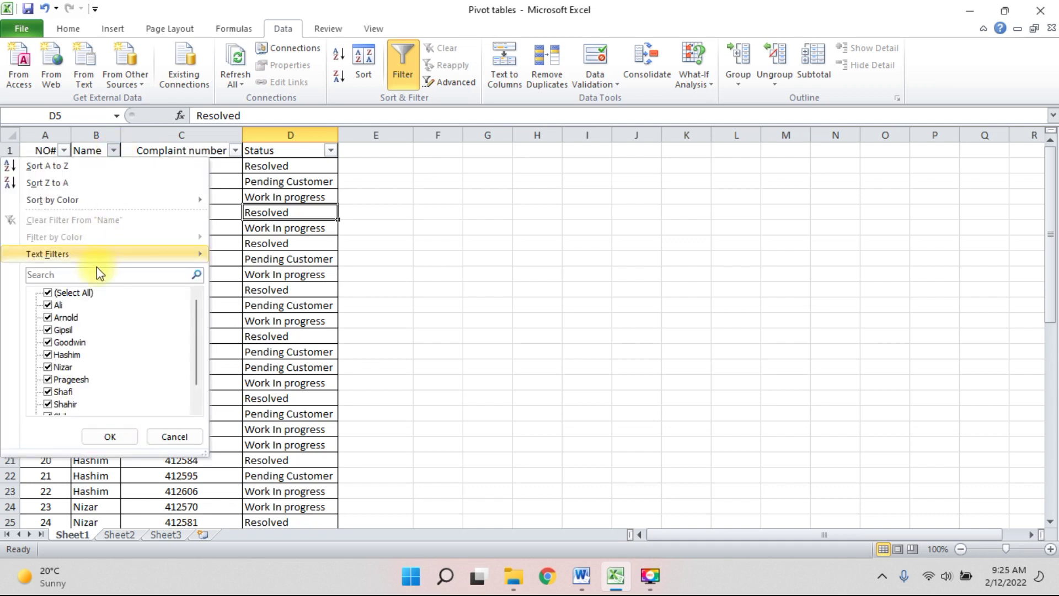
left_click(51, 293)
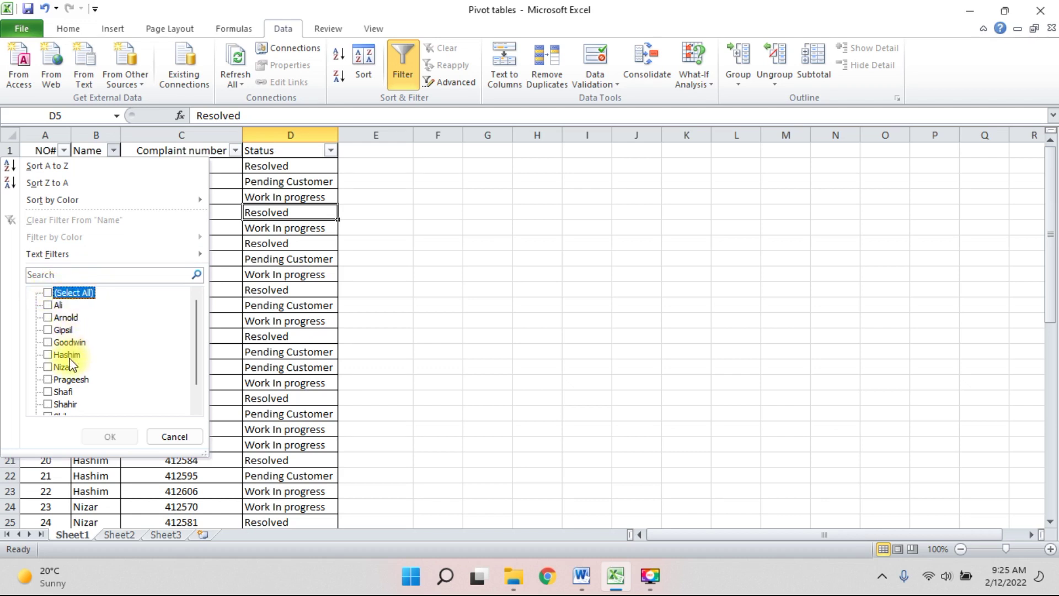
left_click(52, 306)
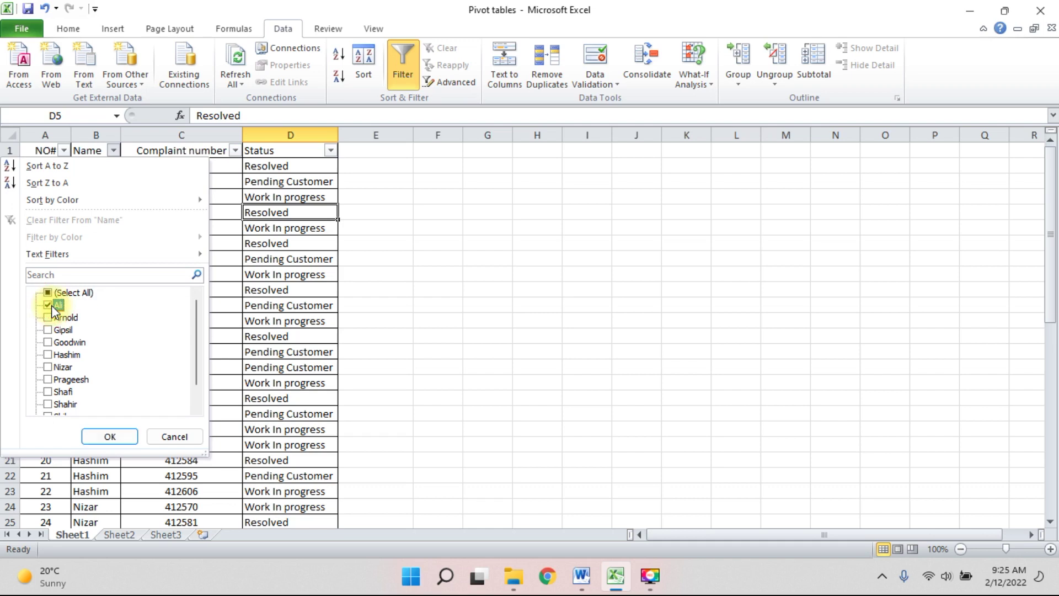
left_click(108, 436)
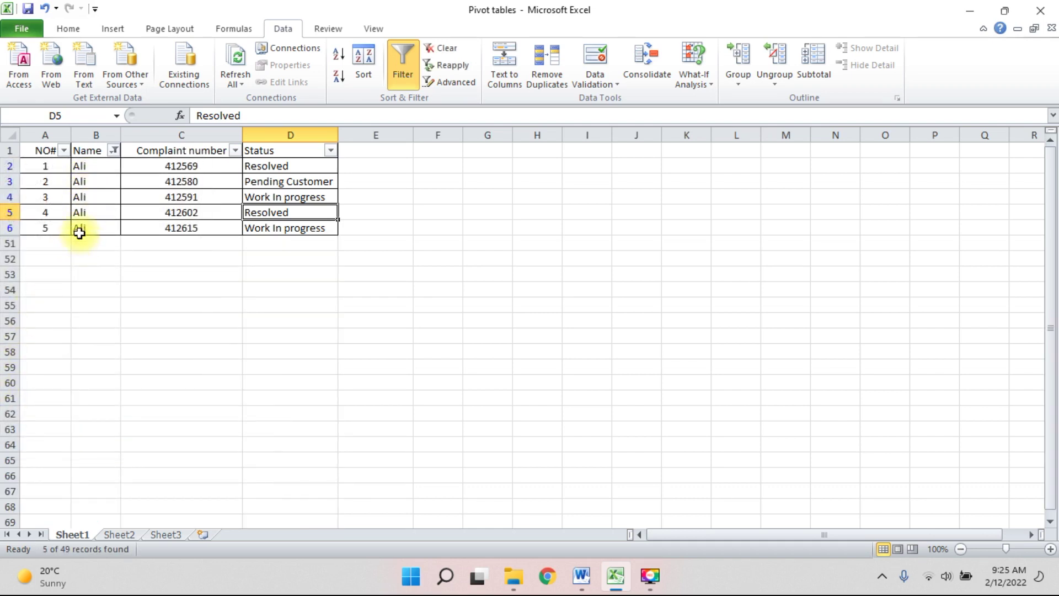
left_click(113, 150)
Clear the Name filter by ticking all names again.
left_click(87, 293)
left_click(107, 436)
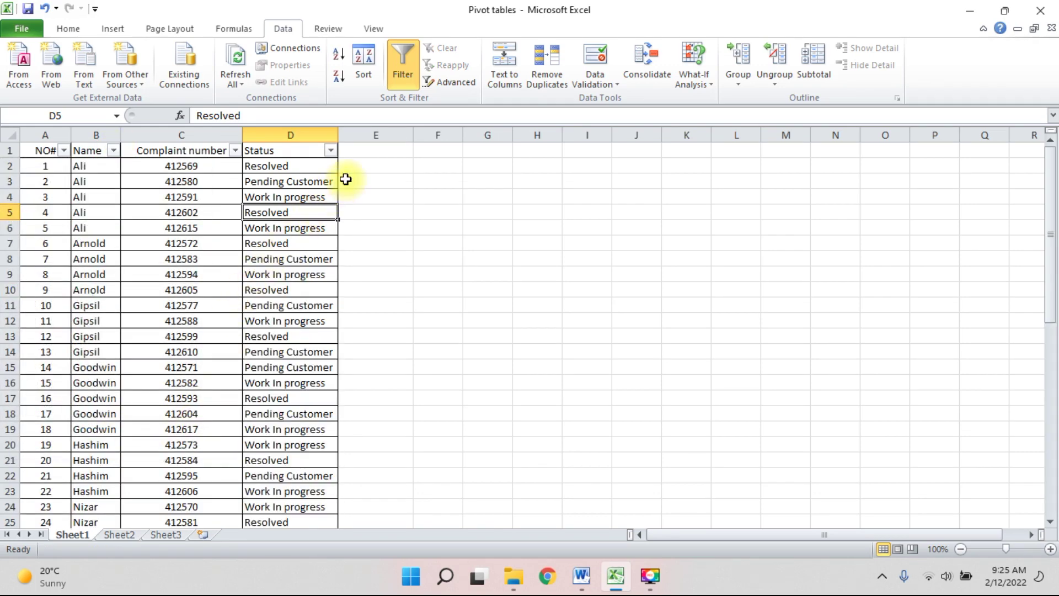
left_click(408, 182)
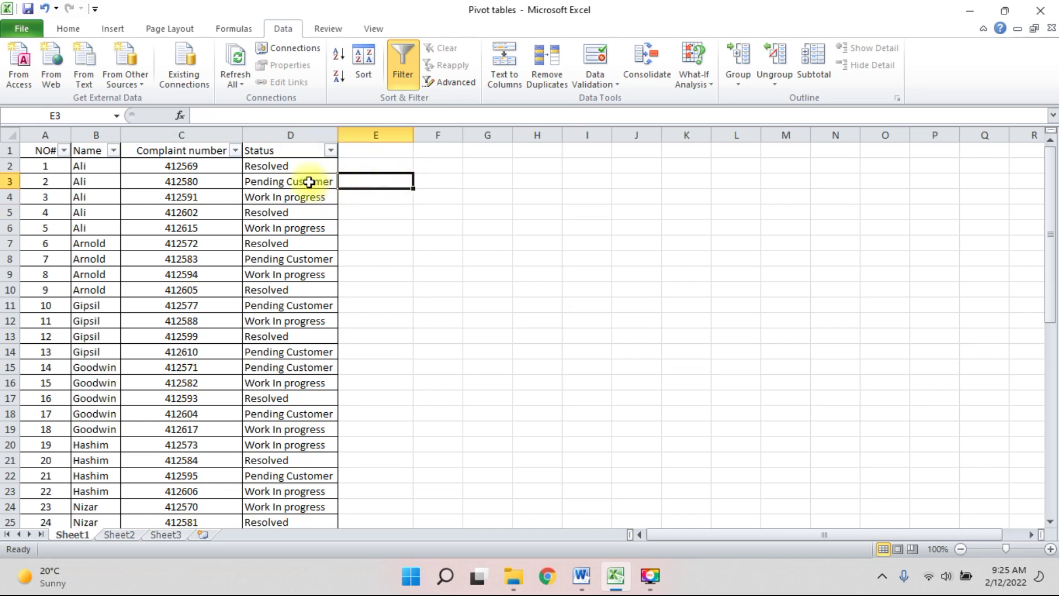
Filter Status to Pending Customer only, then restore all statuses to show every row.
left_click(330, 151)
left_click(200, 294)
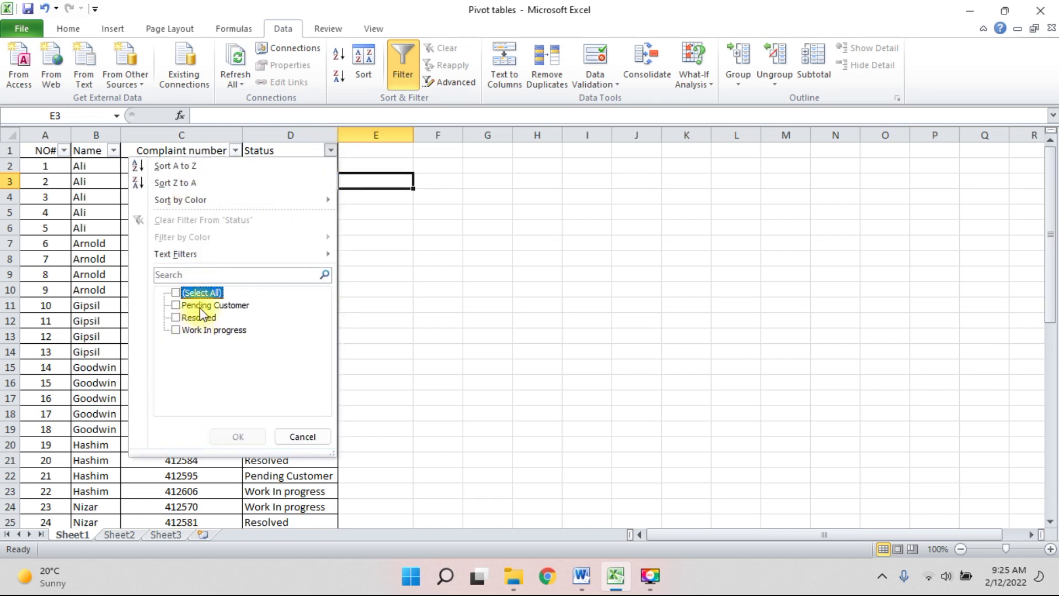
left_click(200, 306)
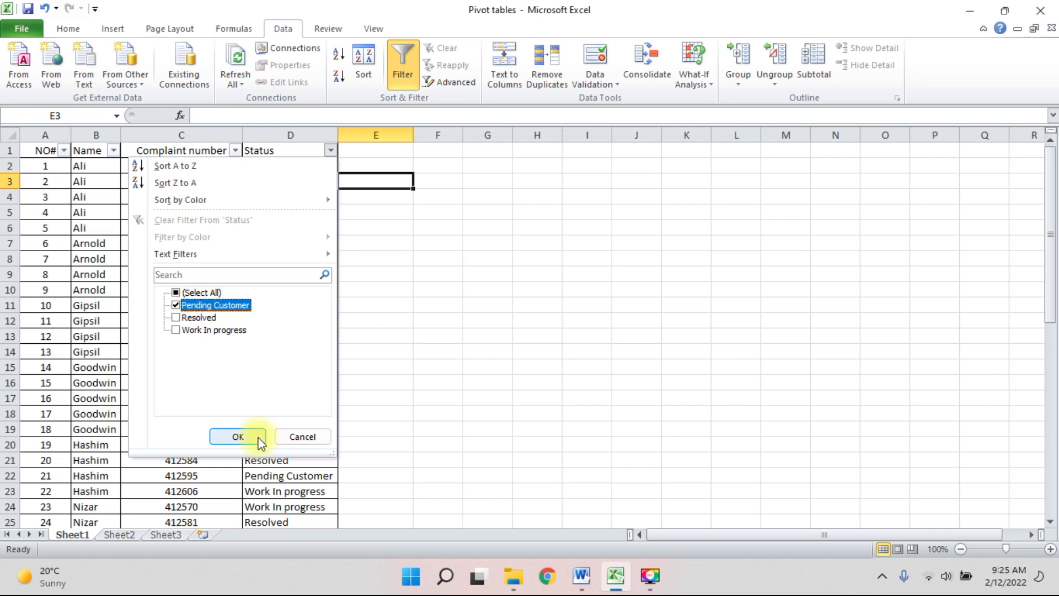
left_click(238, 437)
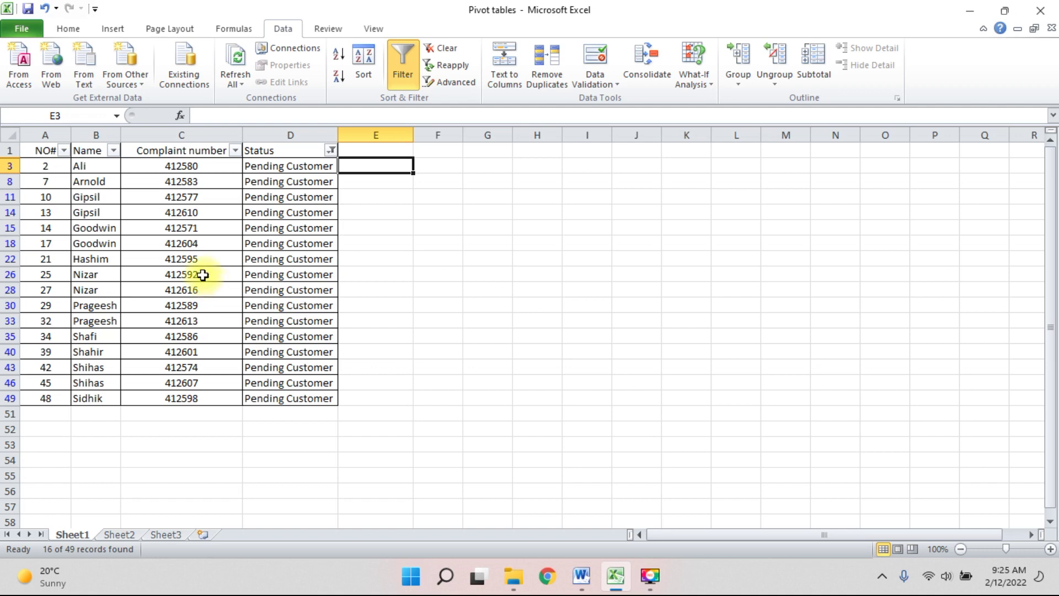
left_click(331, 150)
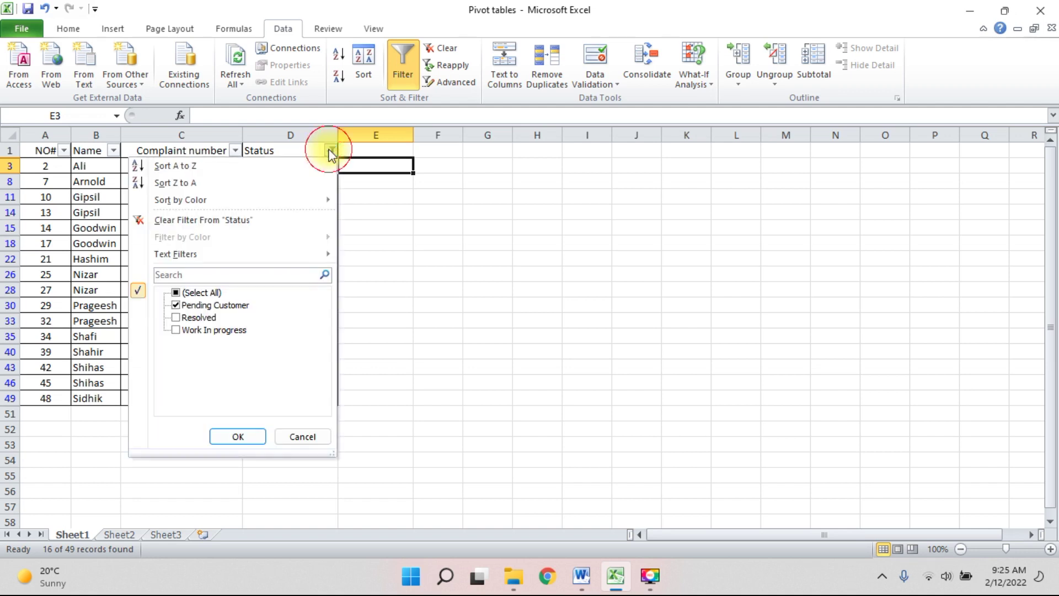
left_click(205, 293)
left_click(238, 437)
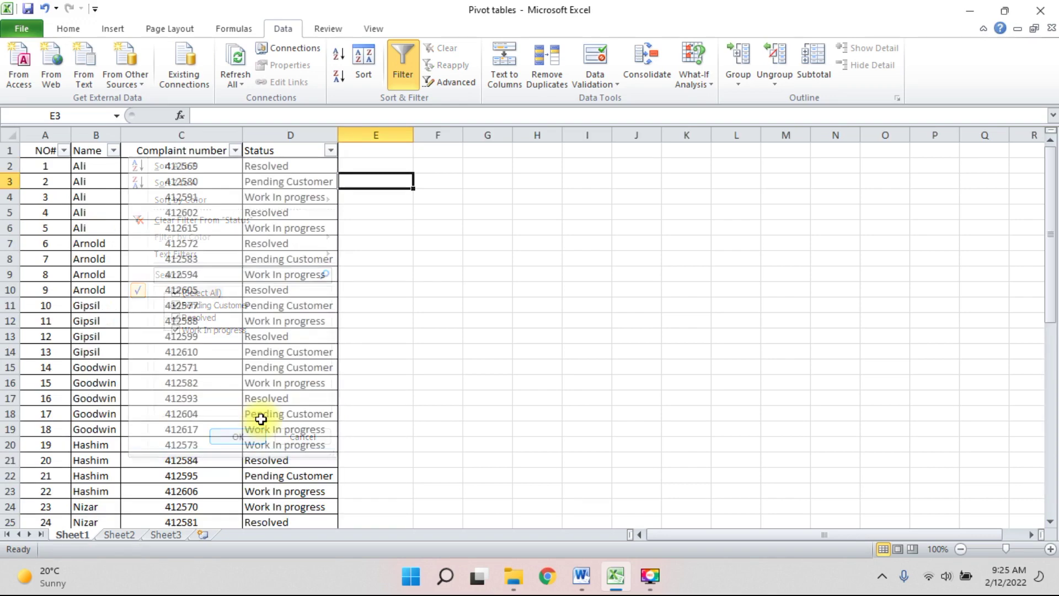
left_click(350, 286)
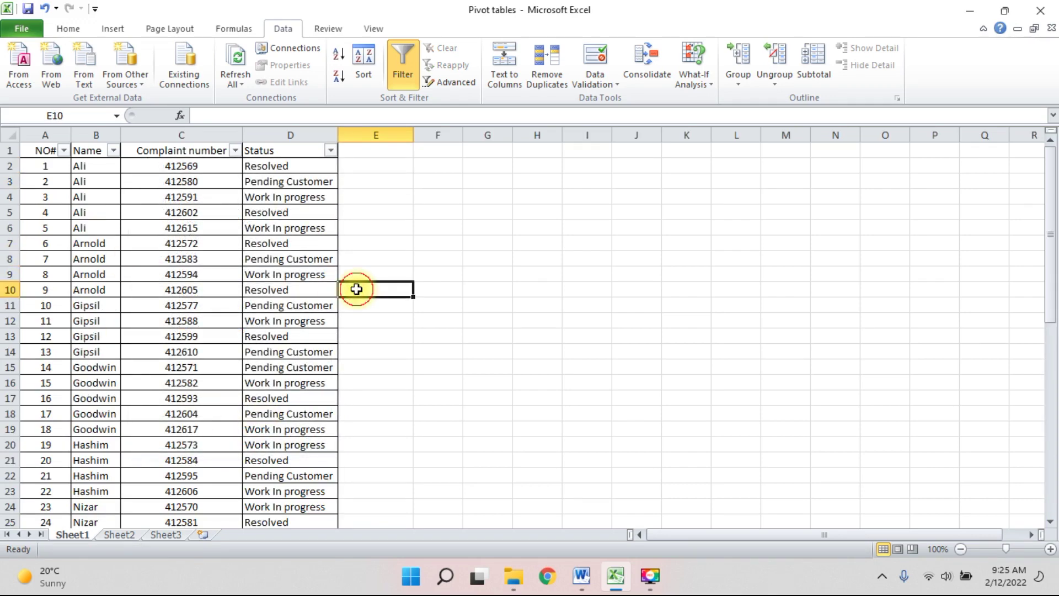
left_click(174, 223)
left_click(69, 29)
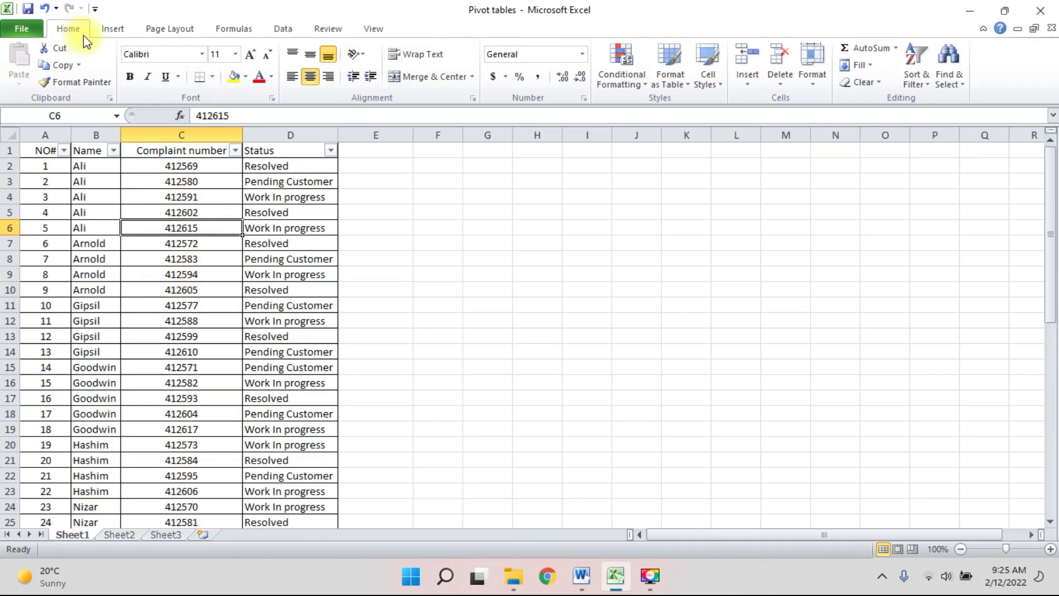
left_click(231, 79)
left_click(176, 445)
left_click(232, 78)
scroll(248, 386, "down", 4)
left_click(193, 475)
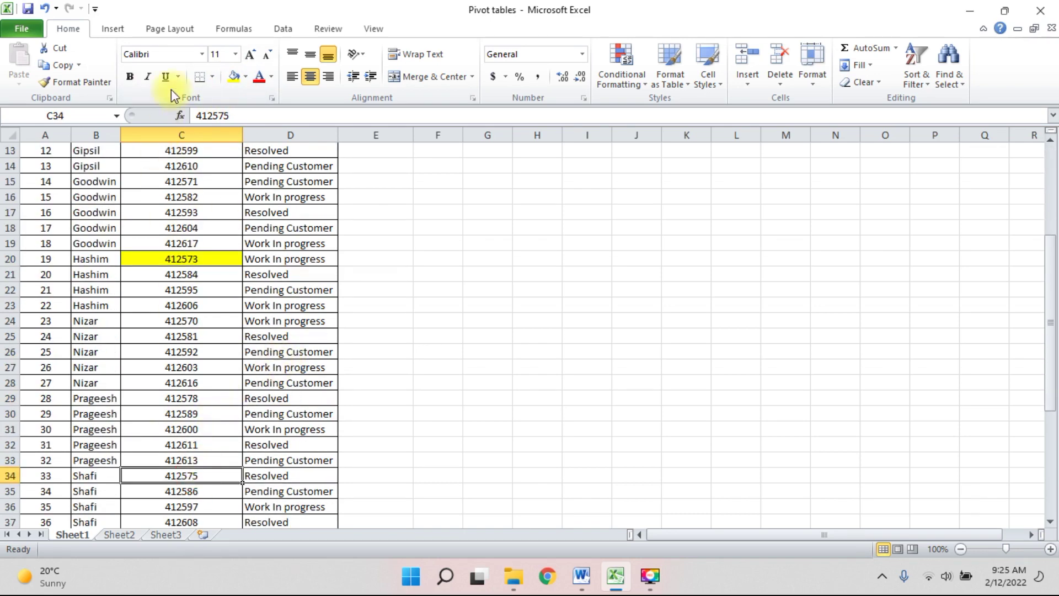
left_click(232, 78)
scroll(337, 303, "down", 4)
left_click(176, 505)
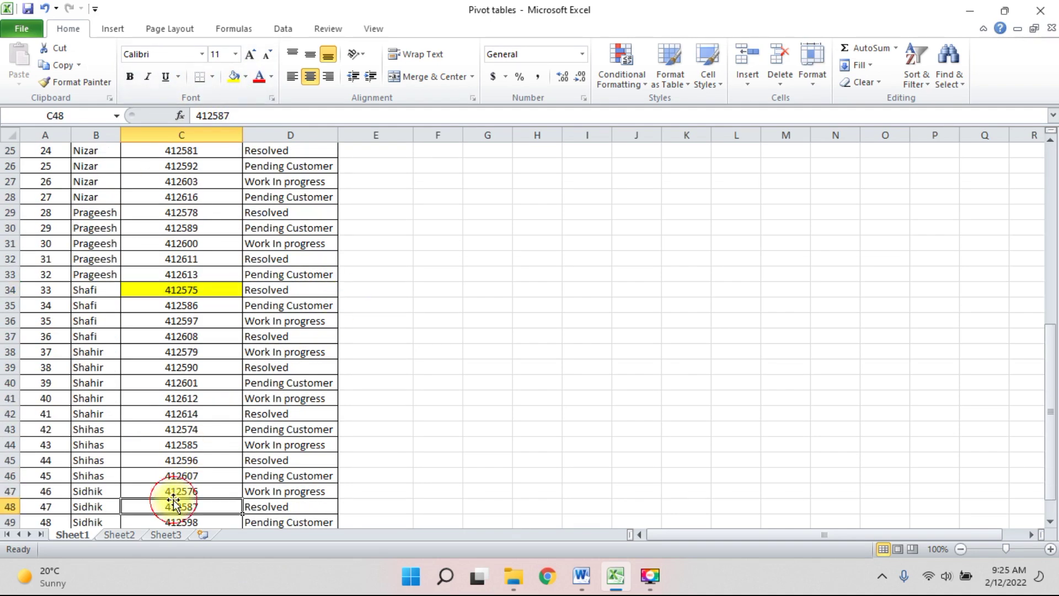
left_click(232, 77)
Open the Complaint number filter options and close them without applying any filter.
scroll(283, 320, "down", 4)
scroll(267, 322, "up", 12)
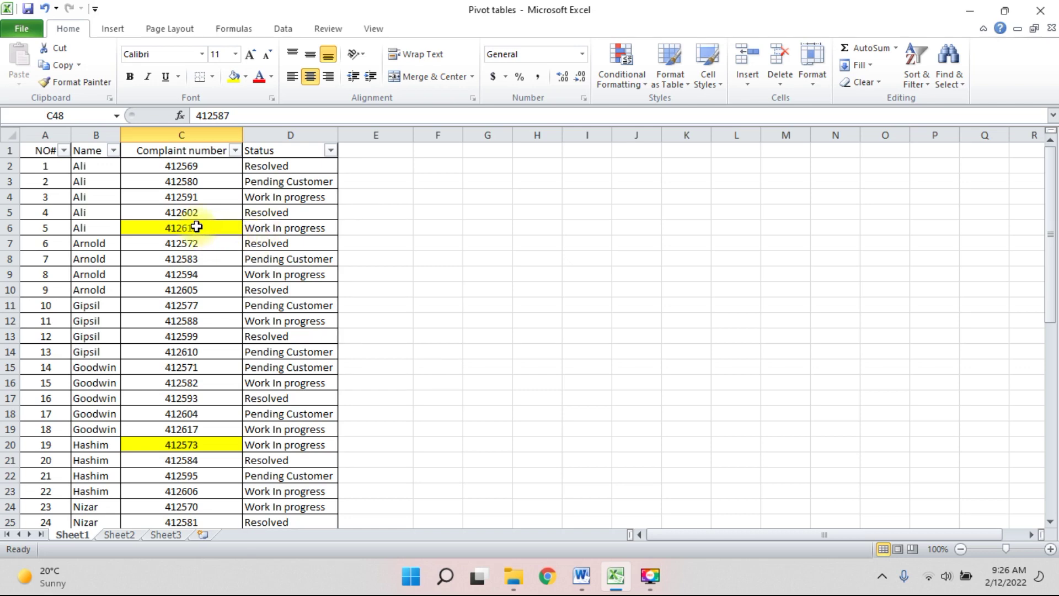
scroll(215, 289, "down", 12)
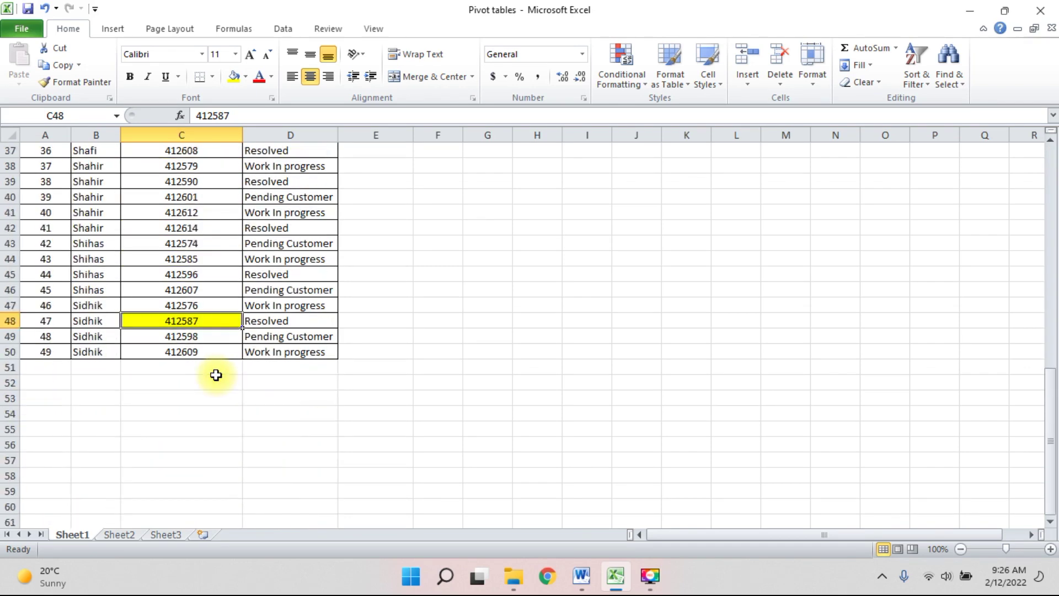
scroll(216, 376, "up", 12)
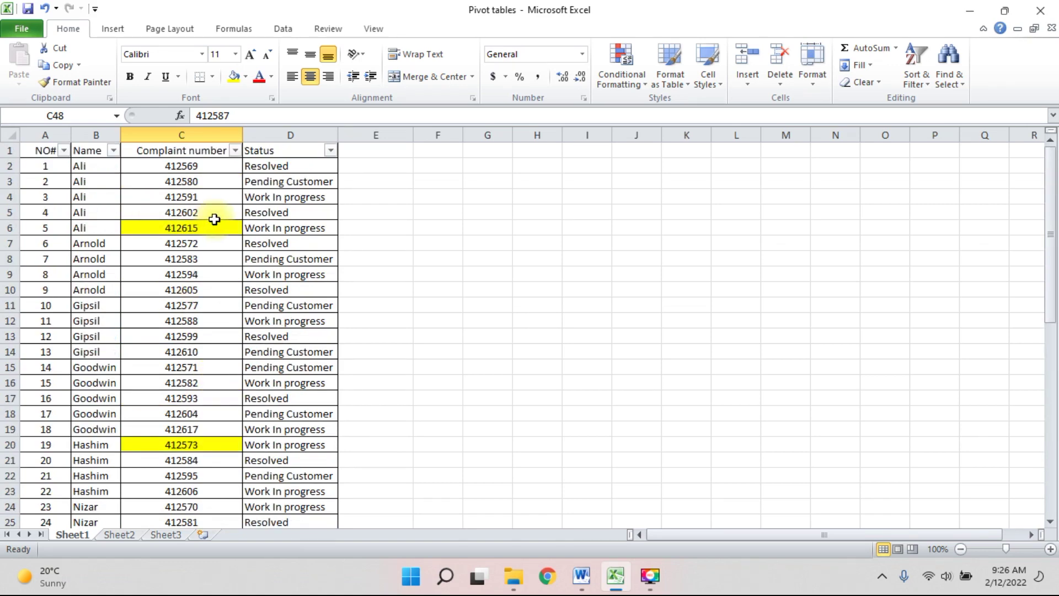
left_click(207, 183)
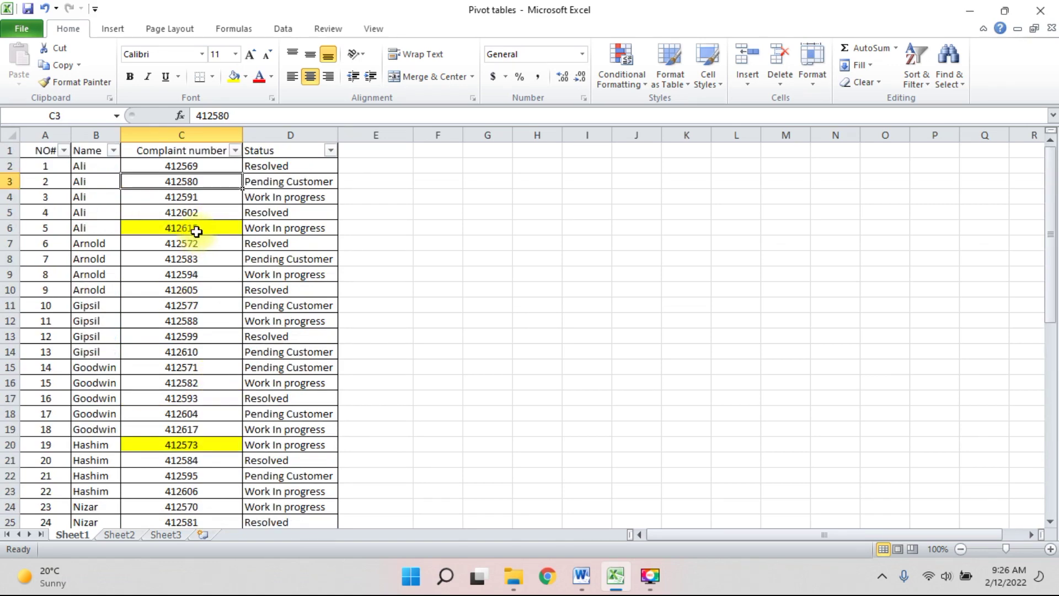
left_click(233, 151)
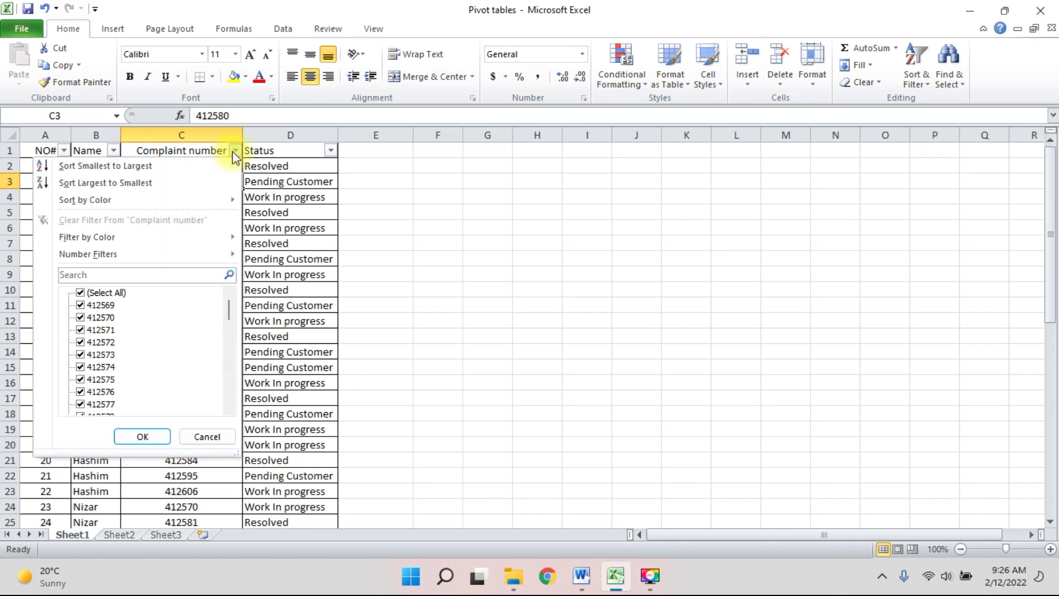
mouse_move(80, 237)
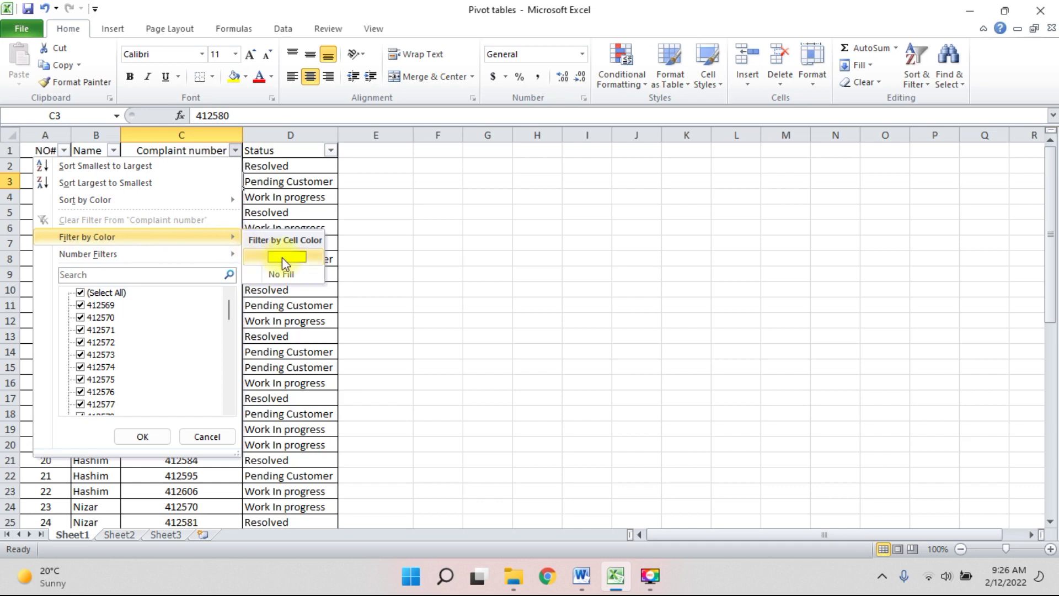
left_click(182, 273)
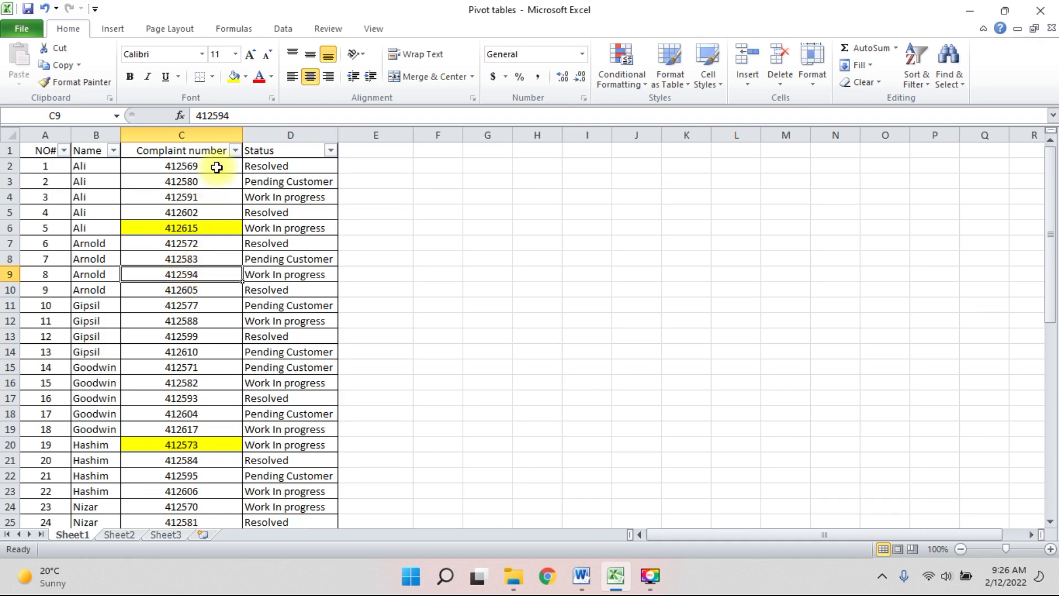
left_click(246, 78)
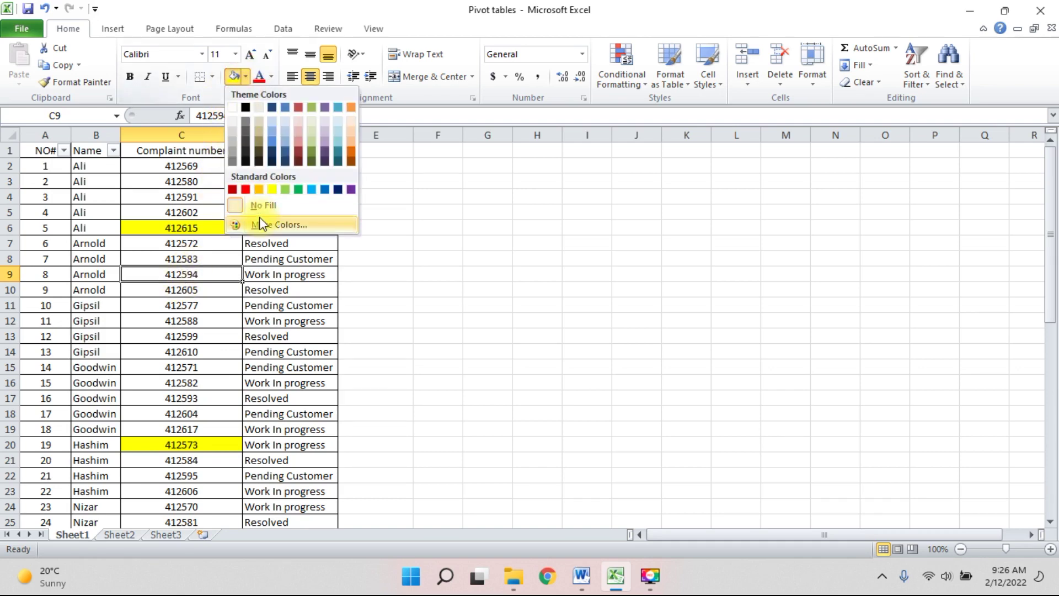
left_click(298, 189)
left_click(193, 397)
left_click(233, 78)
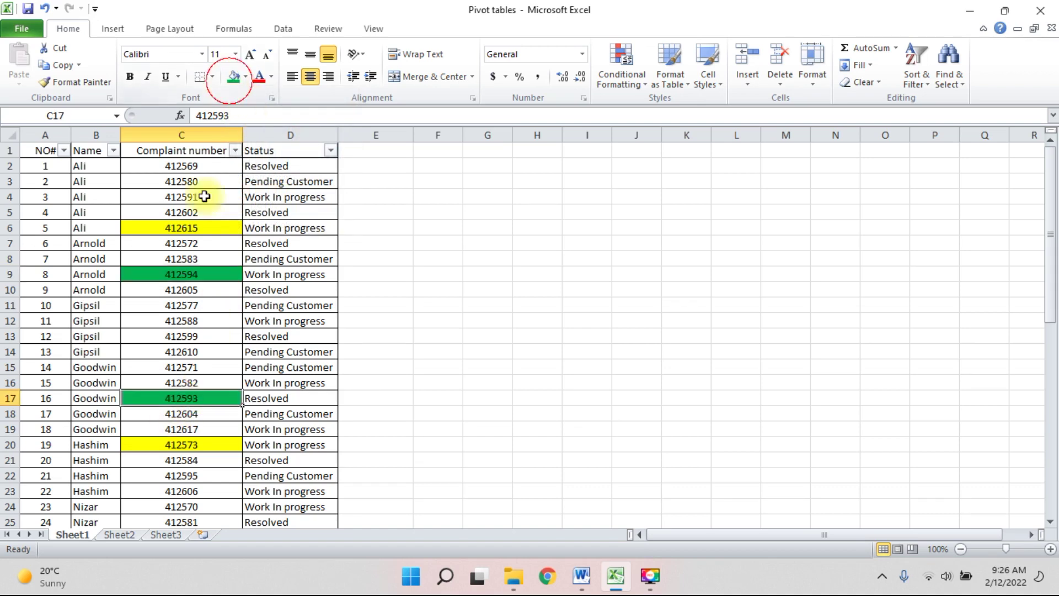
scroll(204, 324, "down", 4)
left_click(177, 367)
left_click(240, 77)
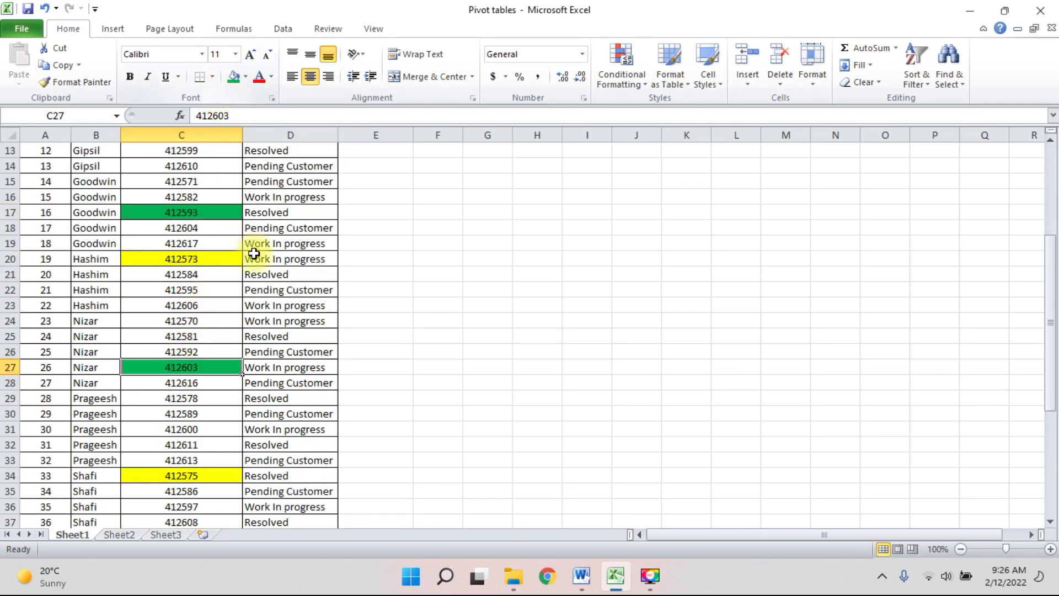
scroll(287, 298, "up", 4)
Filter the Complaint number column by yellow cell colour and select the four results.
left_click(235, 150)
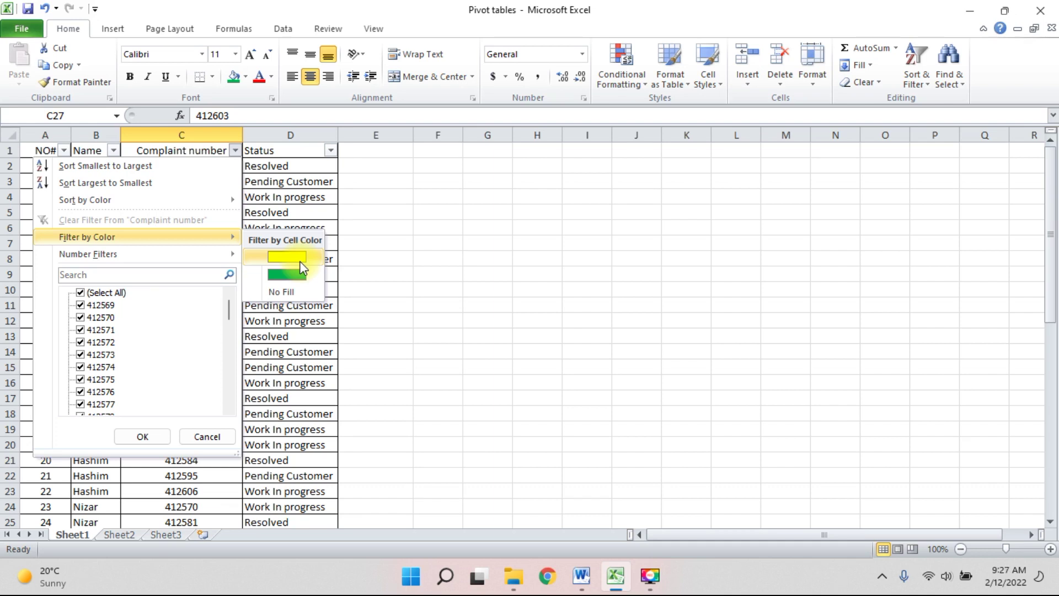
left_click(264, 256)
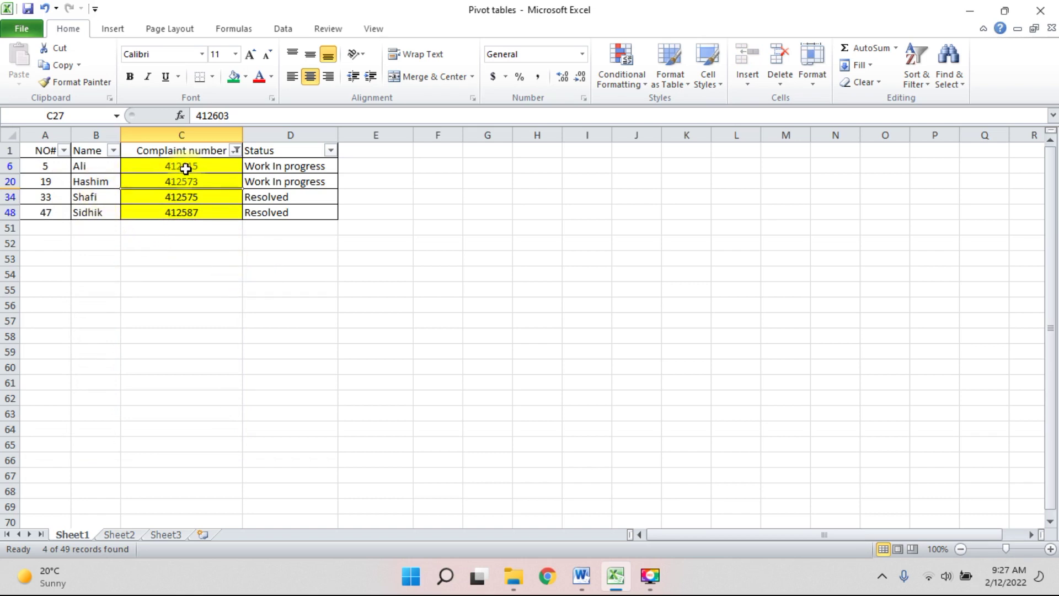
left_click_drag(189, 166, 182, 217)
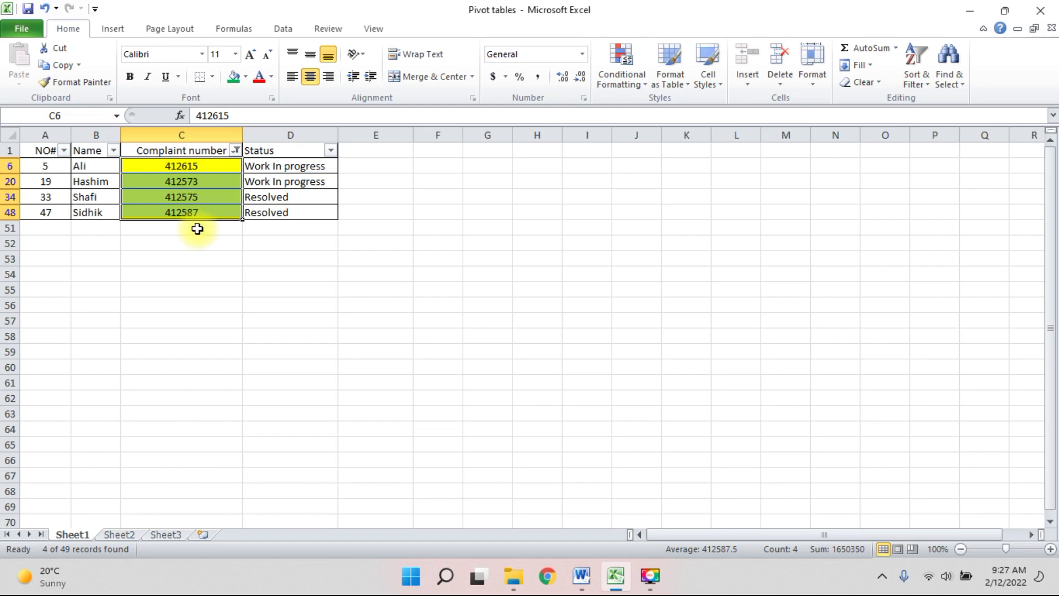
Clear the yellow filter and filter Complaint number by green fill instead.
left_click(236, 150)
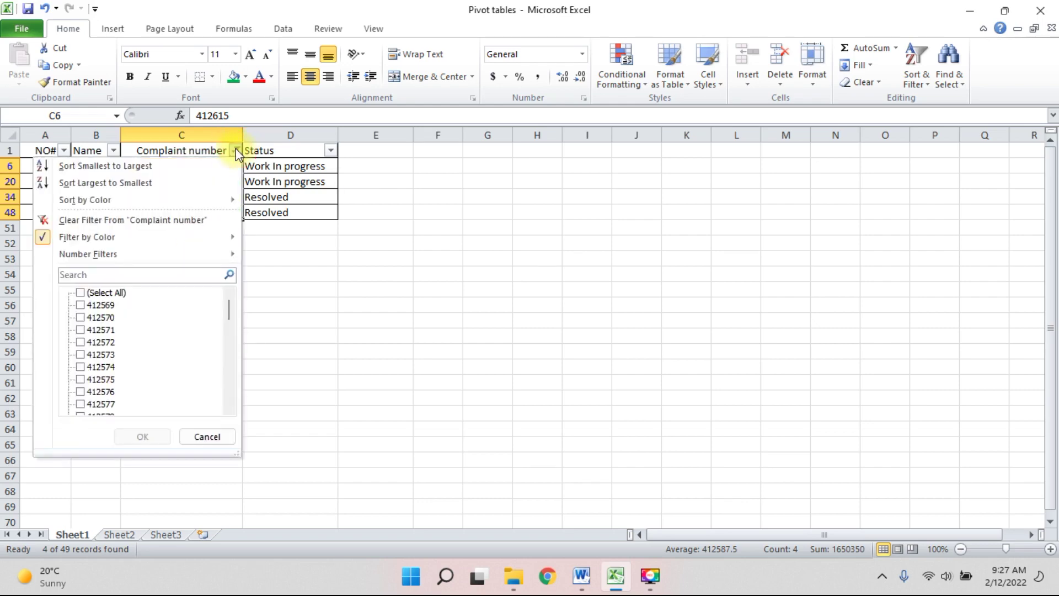
mouse_move(190, 241)
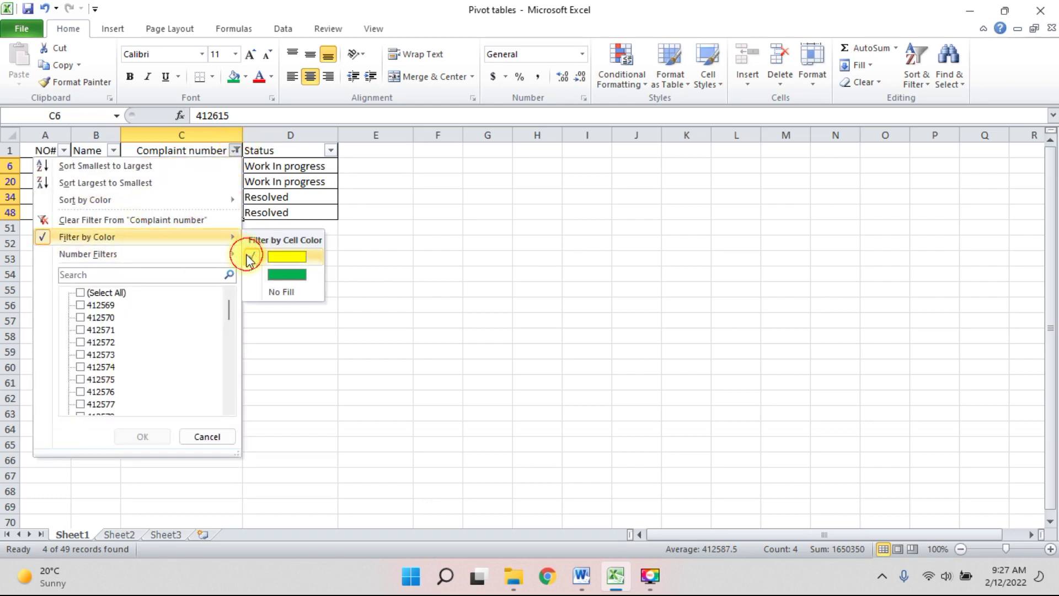
left_click(253, 256)
left_click(236, 151)
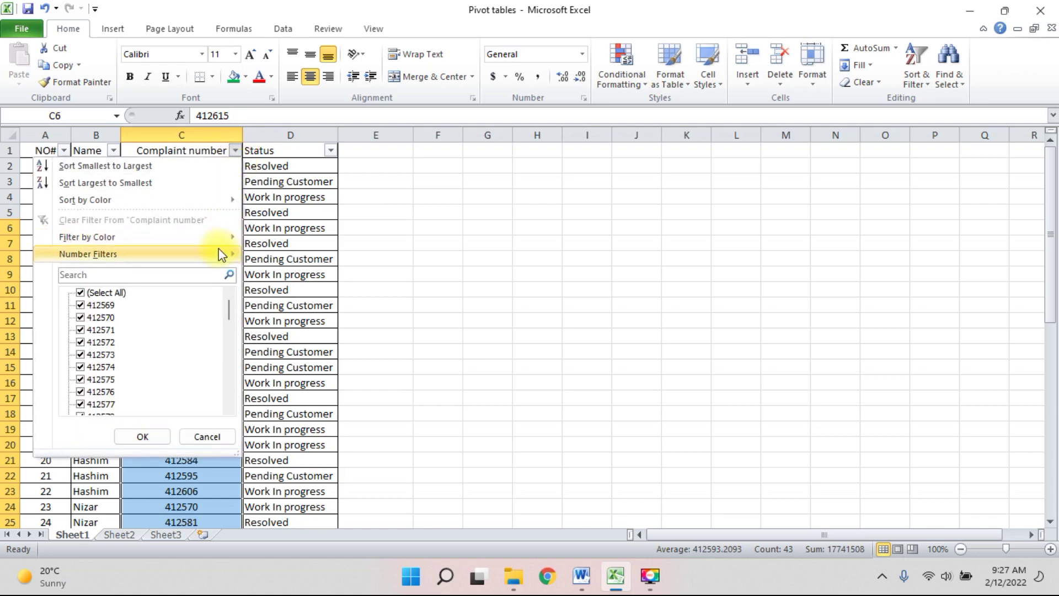
mouse_move(192, 240)
left_click(275, 274)
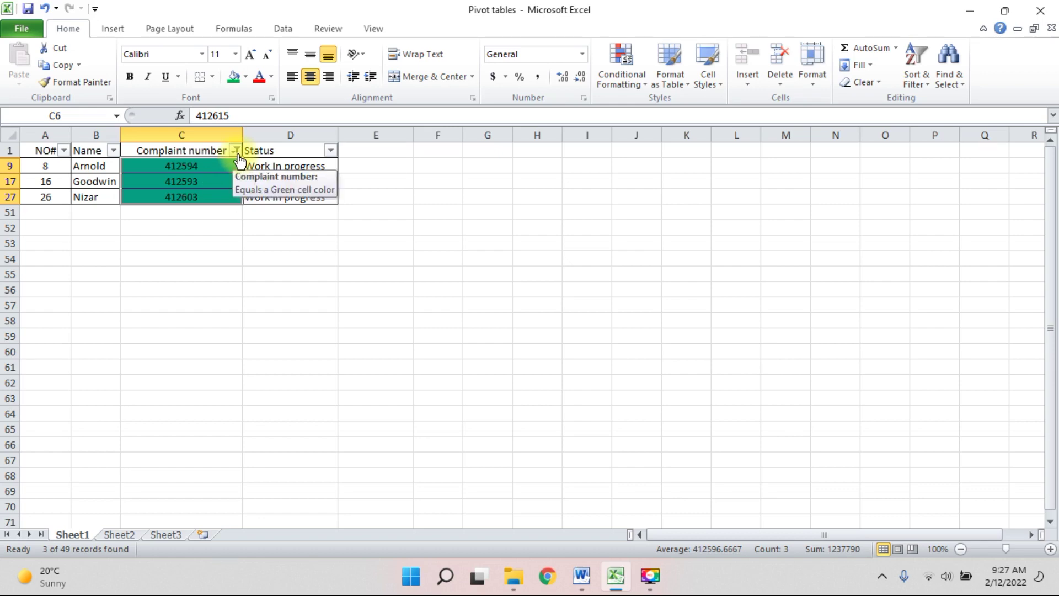
Highlight Word tip 4 'Remove duplicate data points or sets', then return to Excel.
left_click(582, 575)
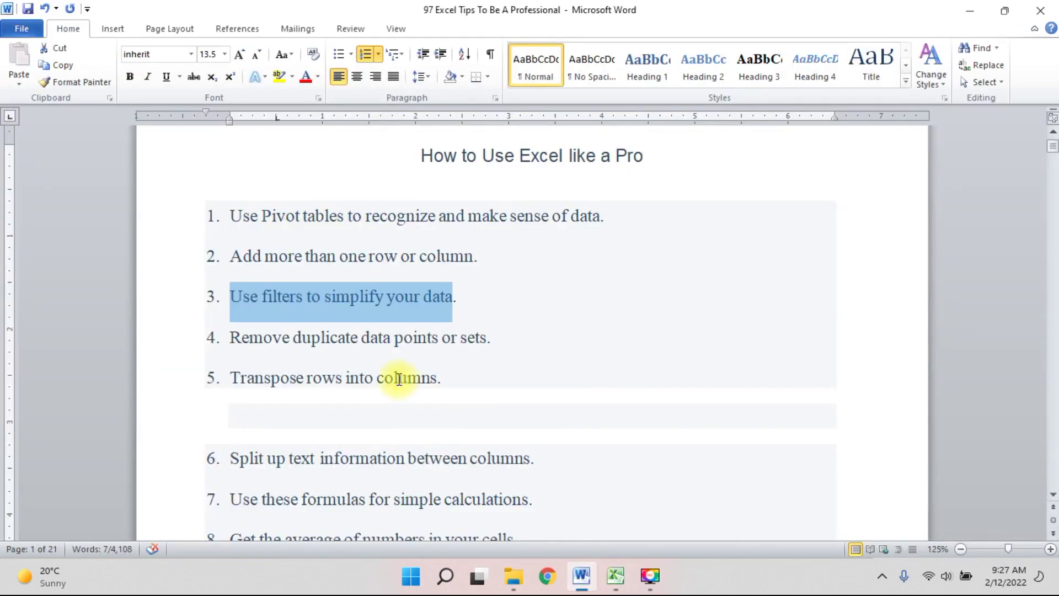
left_click(229, 341)
left_click_drag(230, 341, 481, 340)
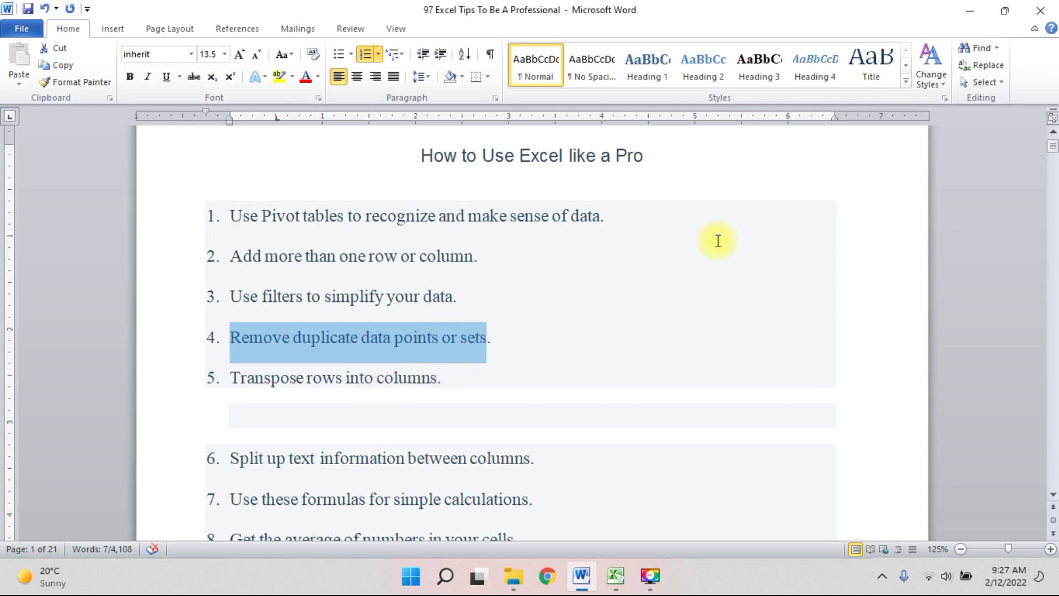
key("alt+Tab")
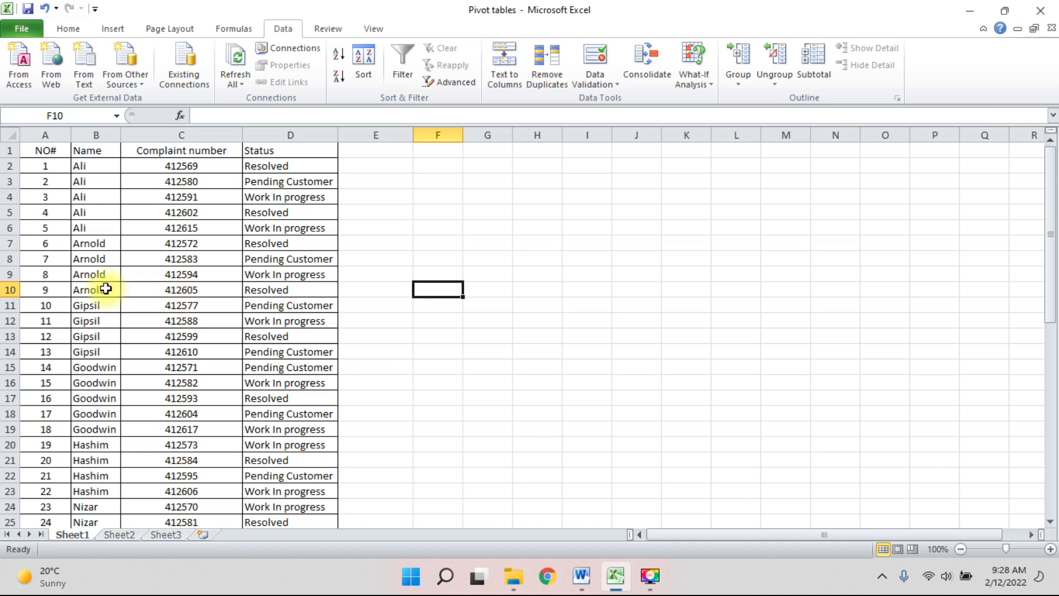
Copy rows B9:D17 and paste them below the table at B51.
left_click_drag(93, 272, 273, 402)
key("ctrl+c")
scroll(281, 394, "down", 10)
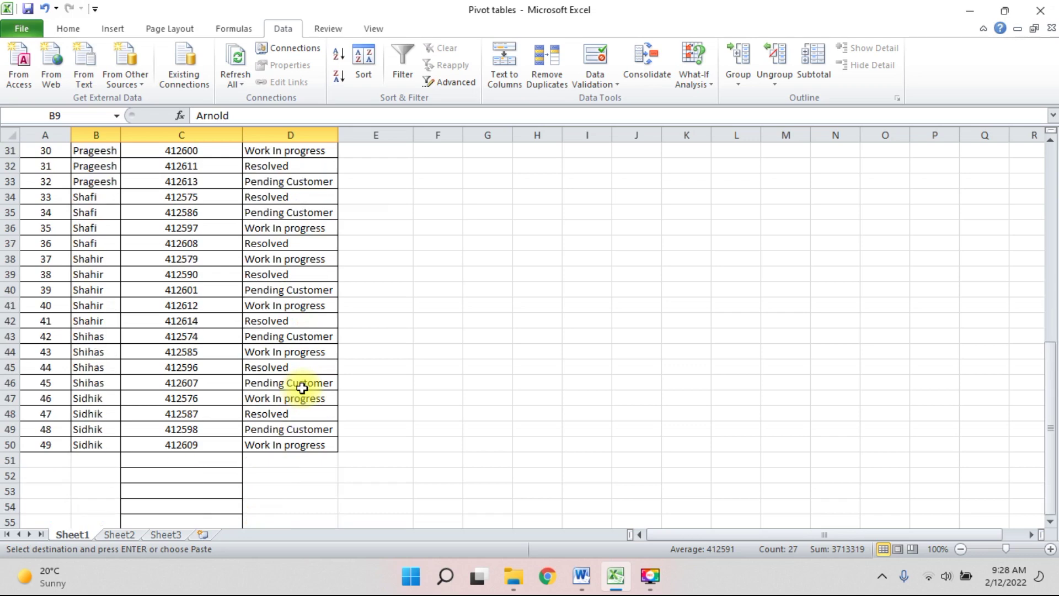
left_click(104, 460)
scroll(255, 386, "down", 3)
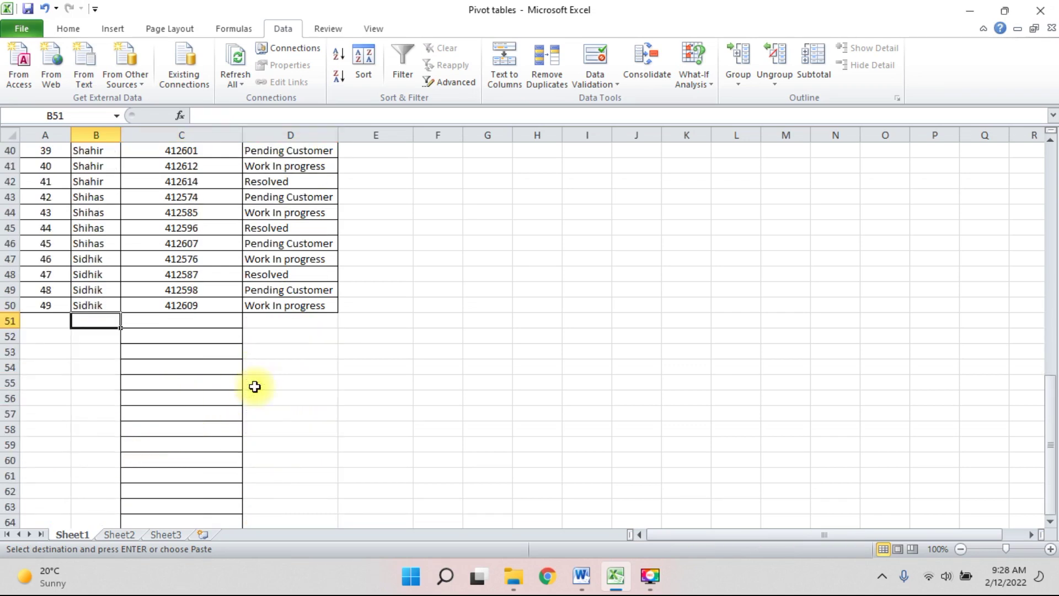
key("ctrl+v")
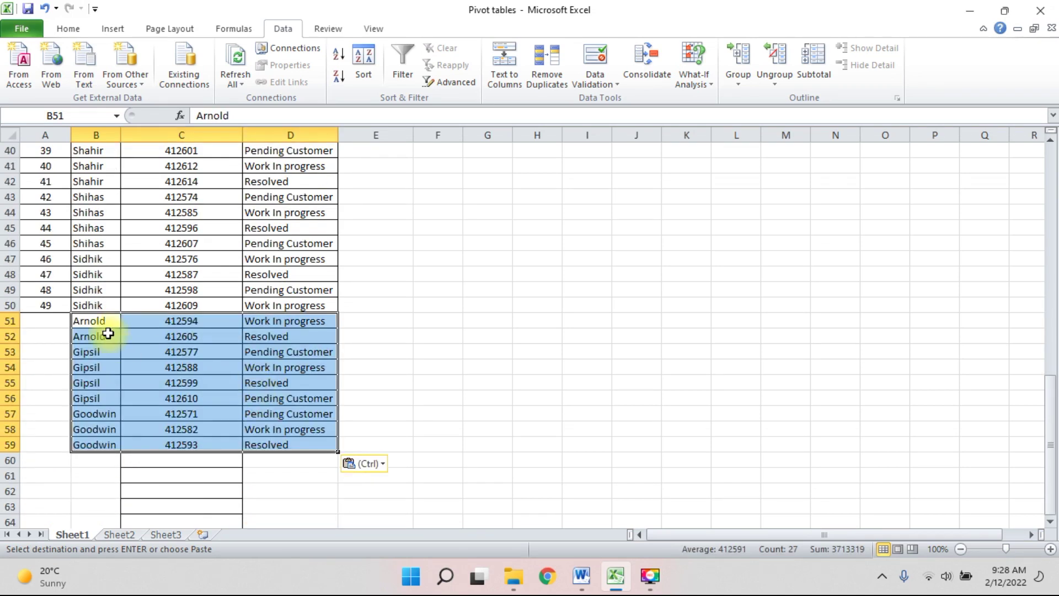
left_click(40, 290)
left_click(88, 333)
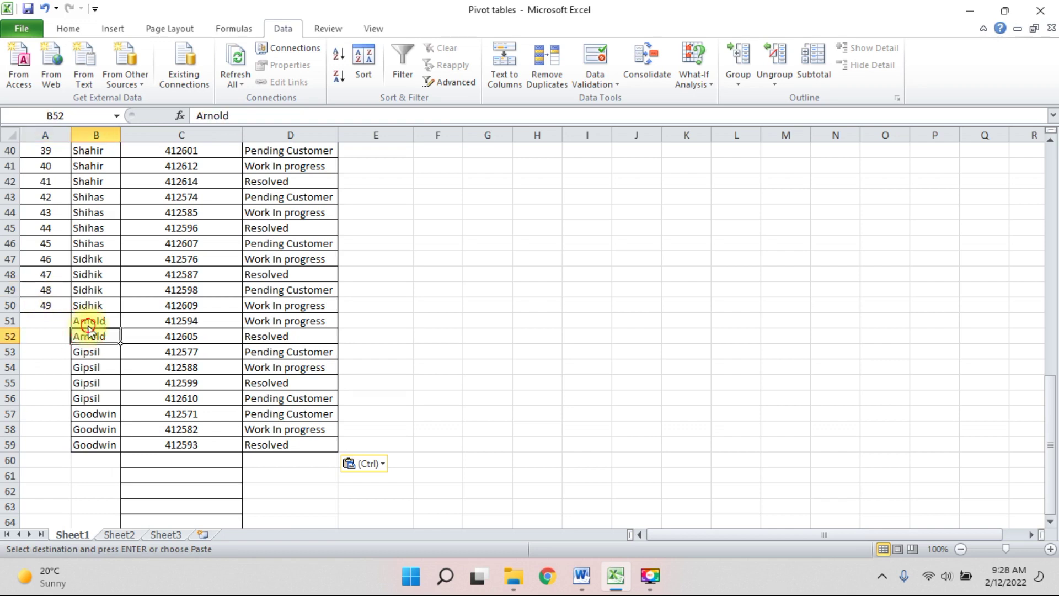
left_click_drag(95, 319, 279, 443)
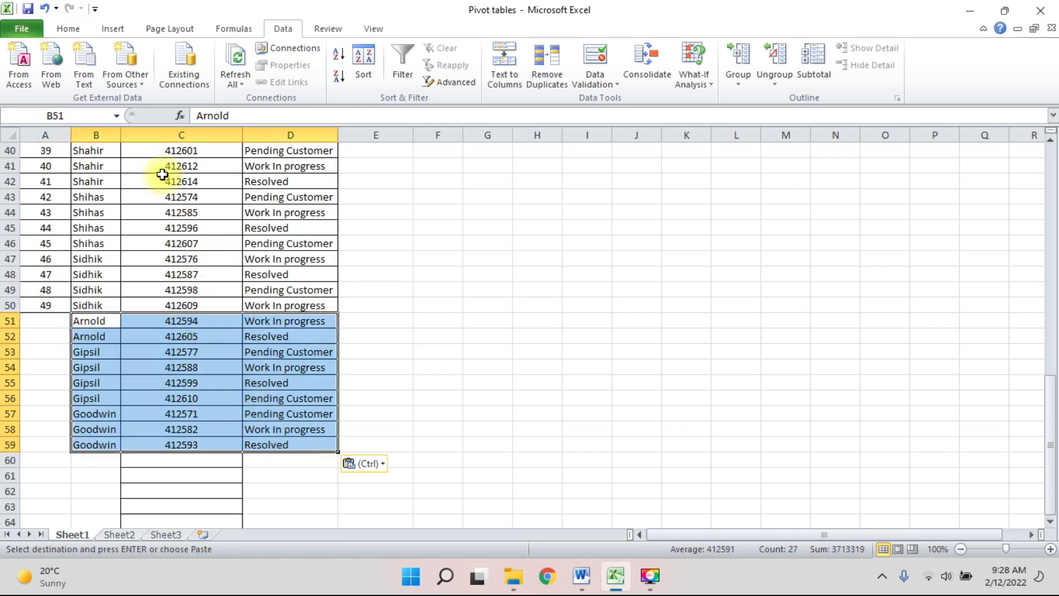
Fill the pasted block B51:D59 yellow.
left_click(114, 29)
left_click(67, 28)
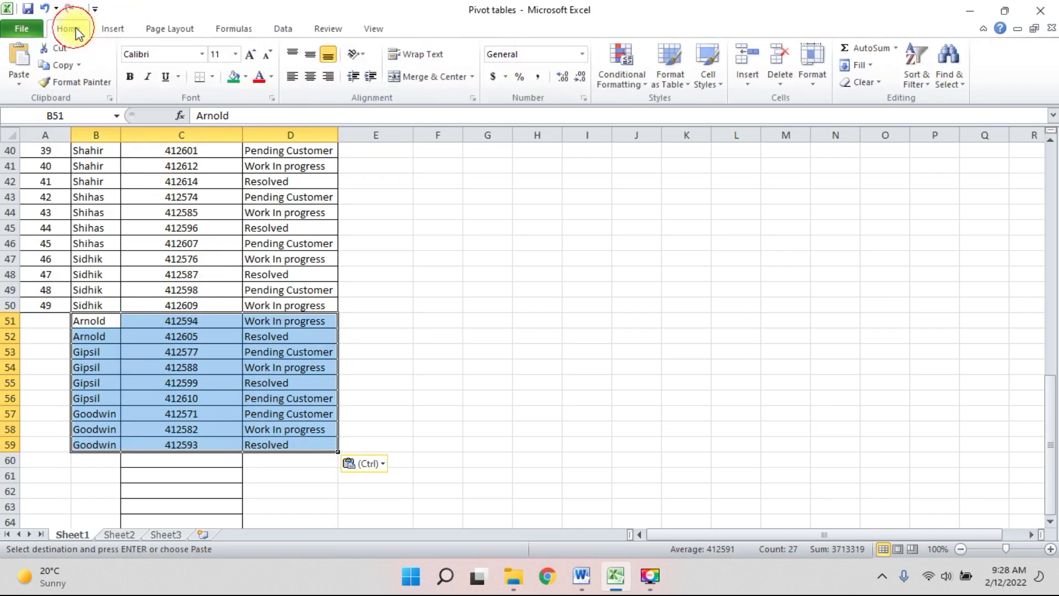
left_click(247, 77)
left_click(272, 189)
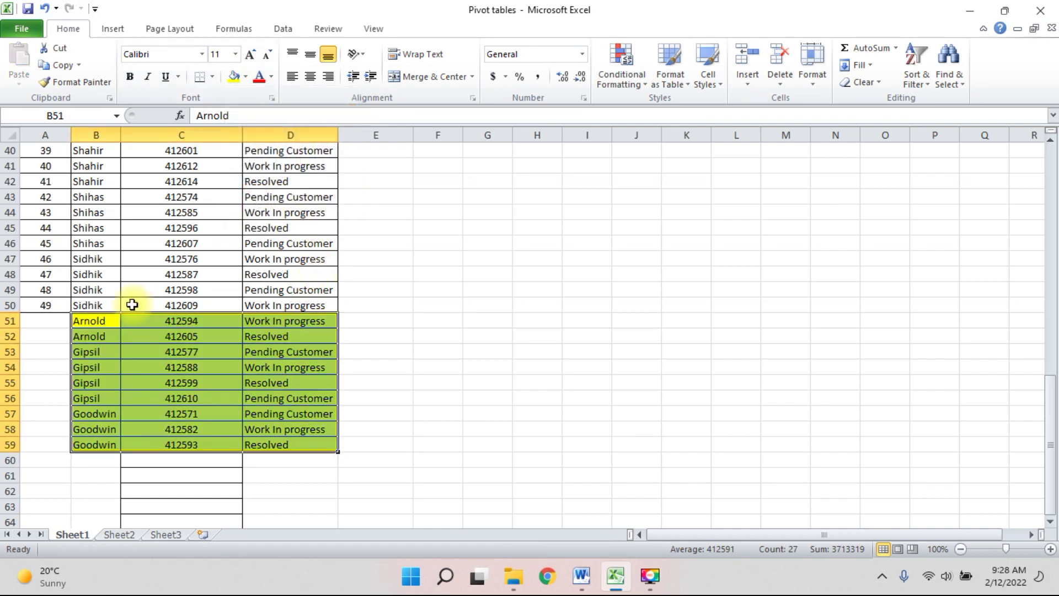
Extend the row numbering through row 59 (50–58), then select the entire sheet.
left_click(55, 287)
left_click(73, 305)
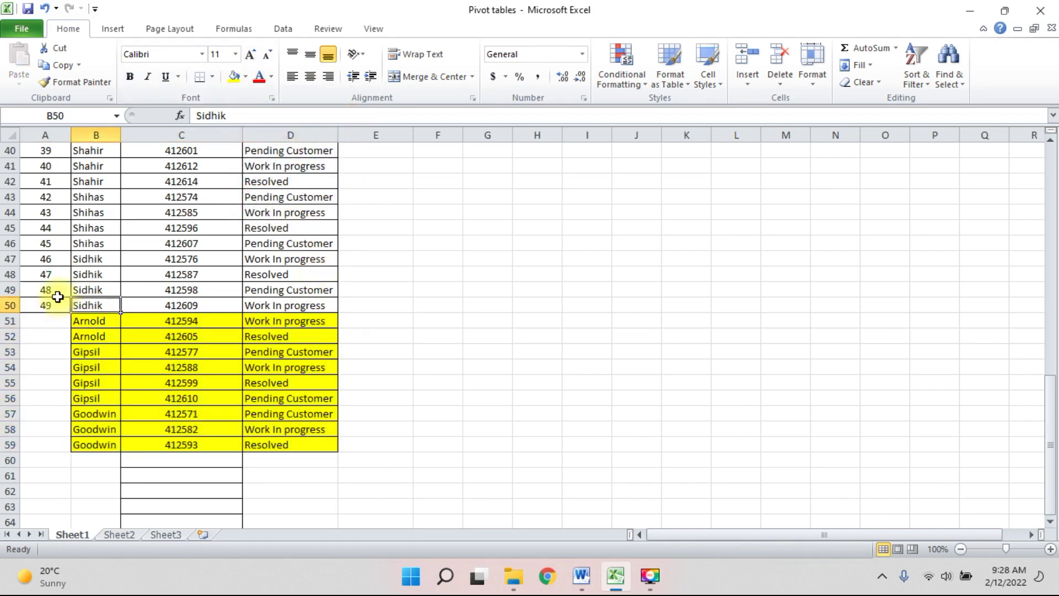
left_click_drag(52, 291, 58, 305)
double_click(71, 312)
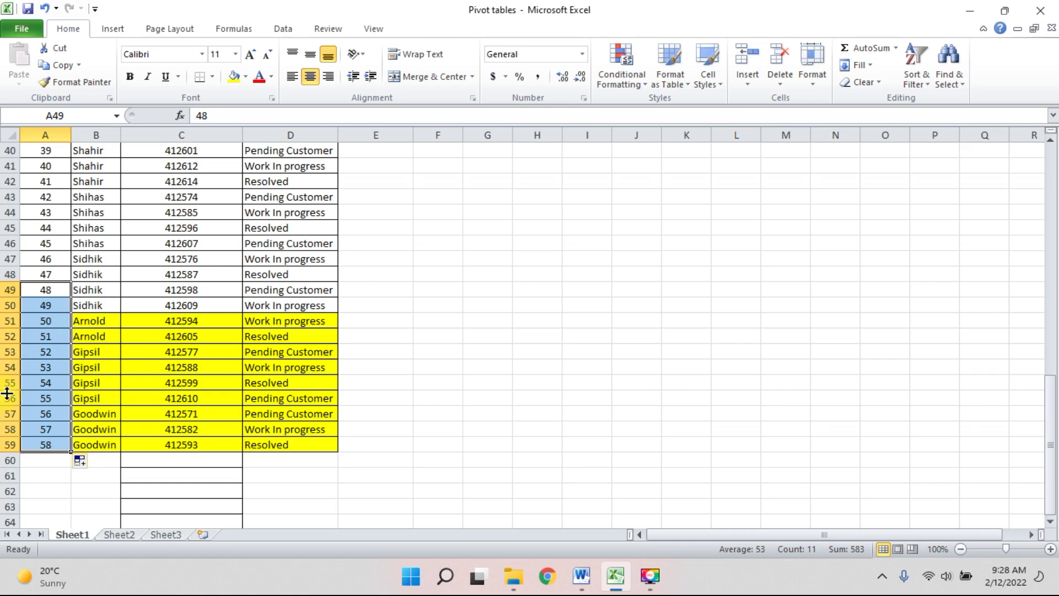
scroll(202, 331, "up", 3)
left_click(10, 135)
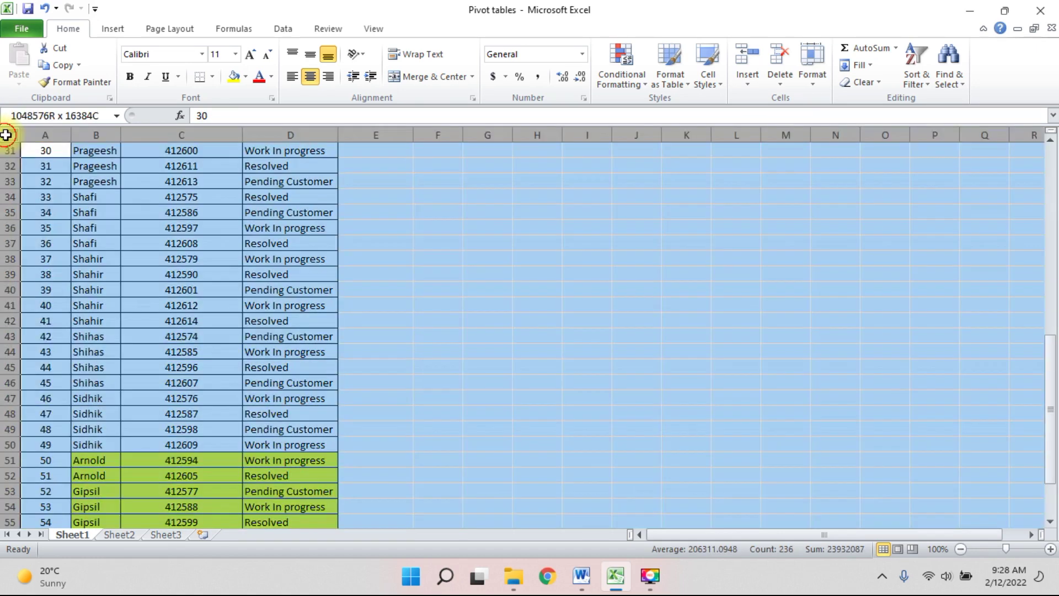
left_click(283, 28)
left_click(363, 61)
left_click(429, 244)
left_click(434, 274)
left_click(687, 353)
left_click(425, 385)
scroll(568, 386, "up", 10)
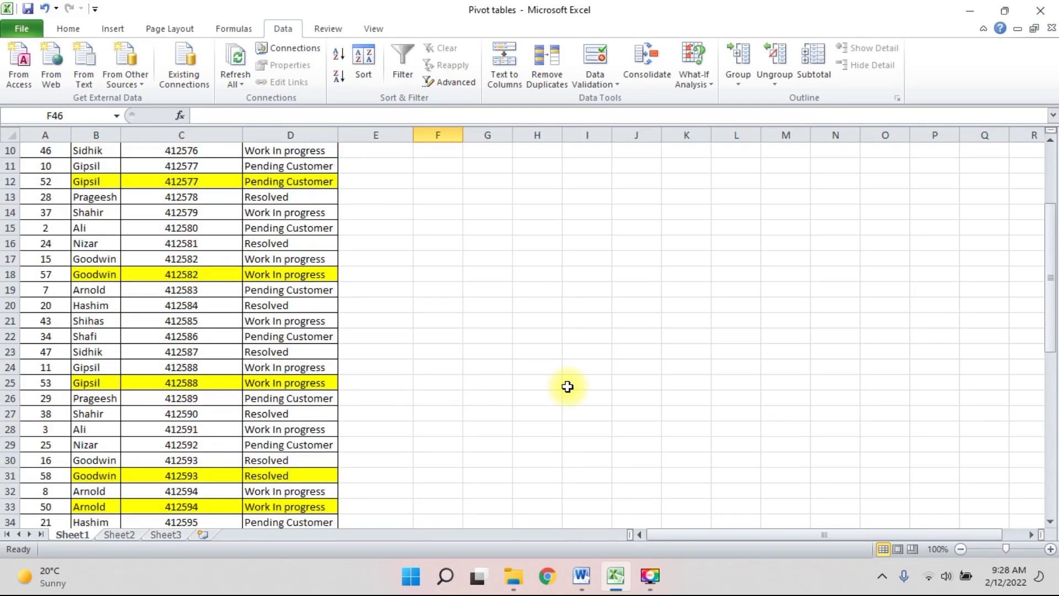
scroll(568, 386, "down", 14)
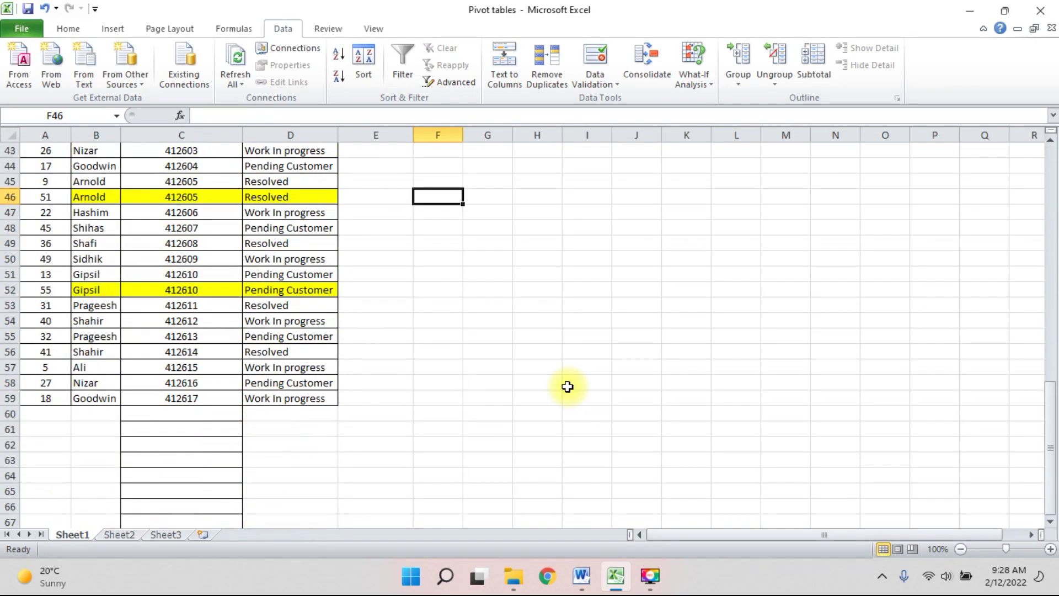
scroll(568, 386, "up", 1)
scroll(568, 387, "up", 13)
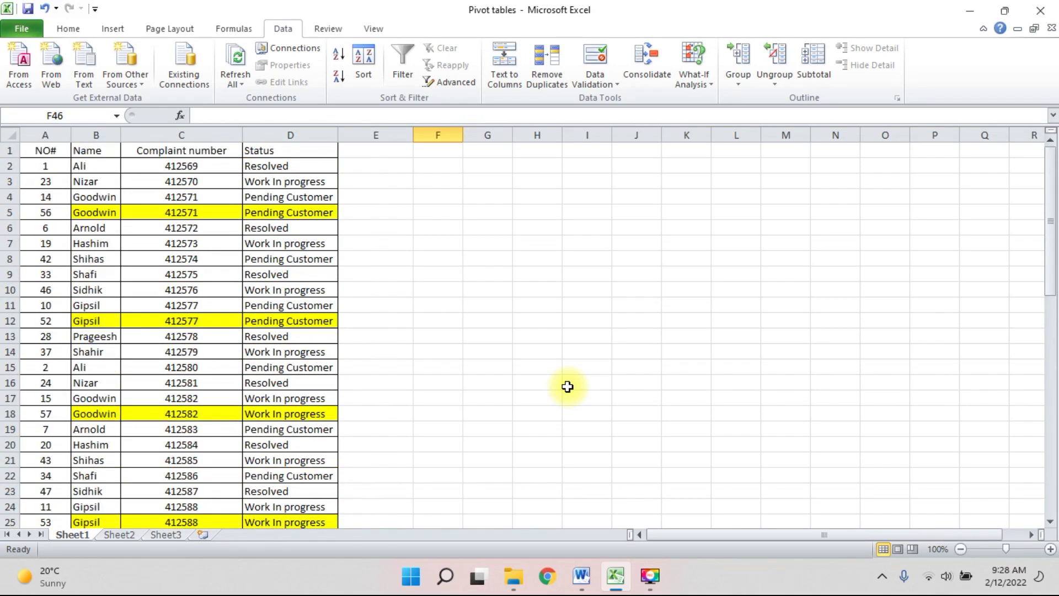
scroll(567, 387, "down", 13)
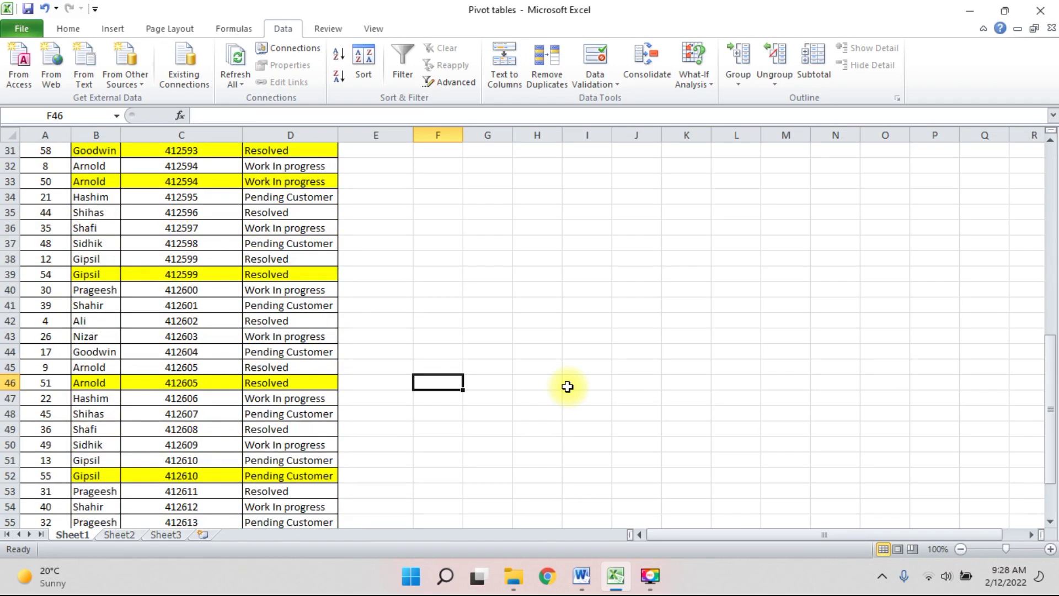
scroll(567, 387, "up", 4)
scroll(567, 387, "up", 9)
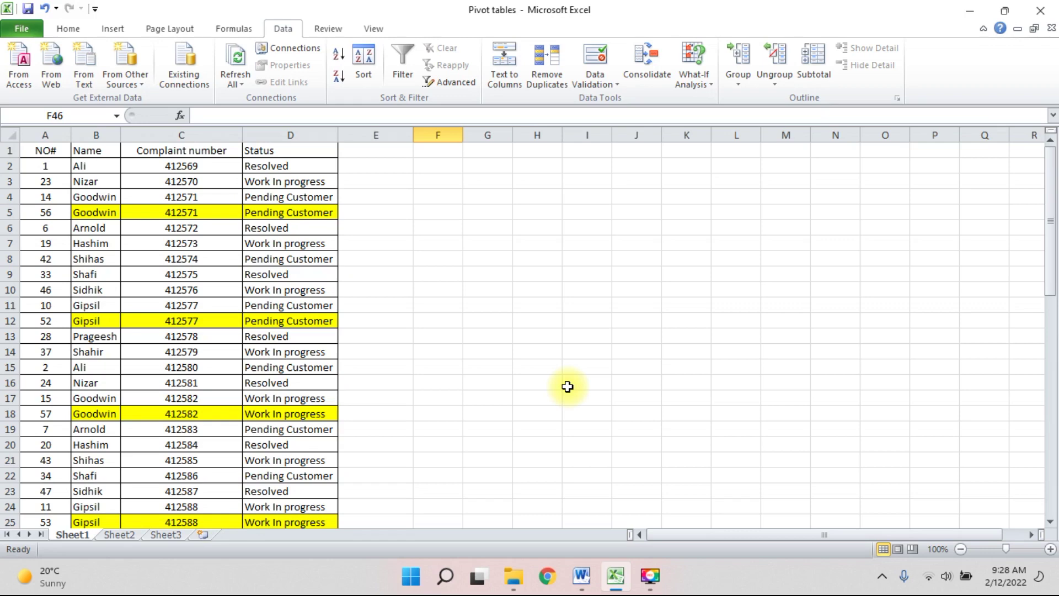
left_click(36, 147)
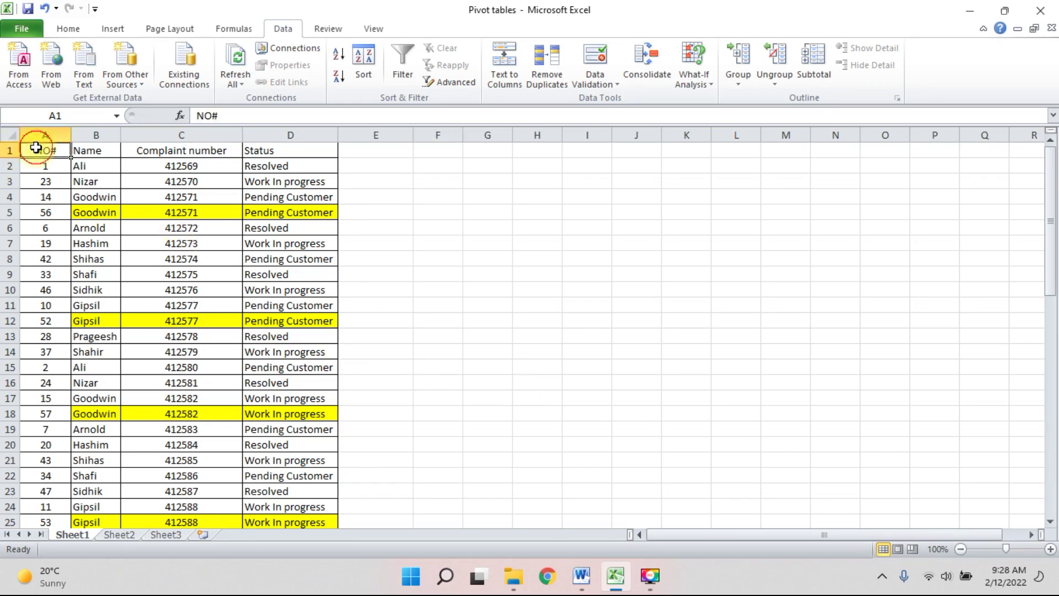
key("ctrl+shift+Right")
key("ctrl+shift+Down")
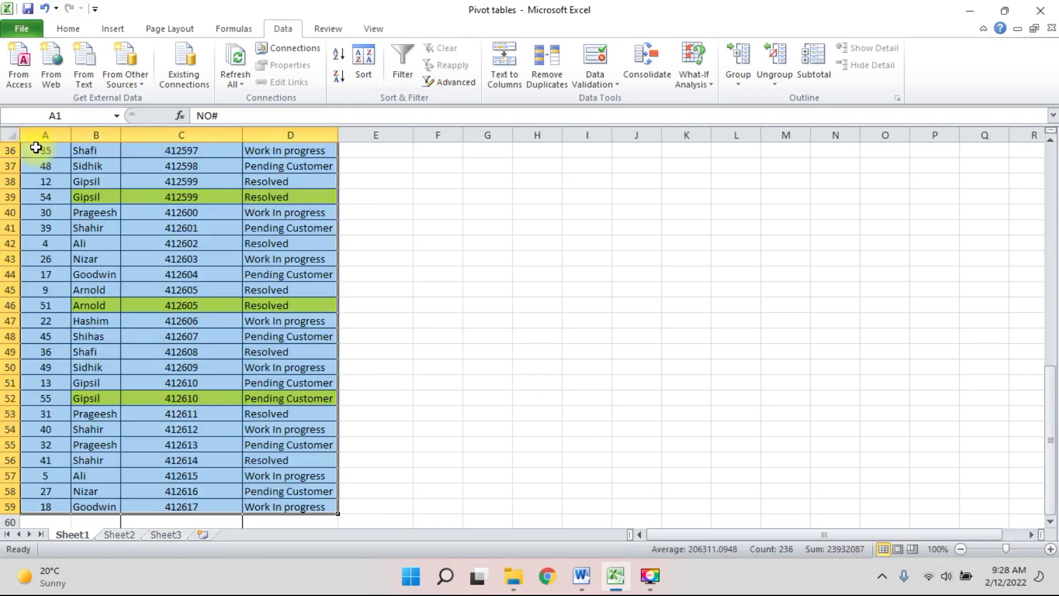
scroll(331, 300, "down", 1)
scroll(331, 301, "up", 14)
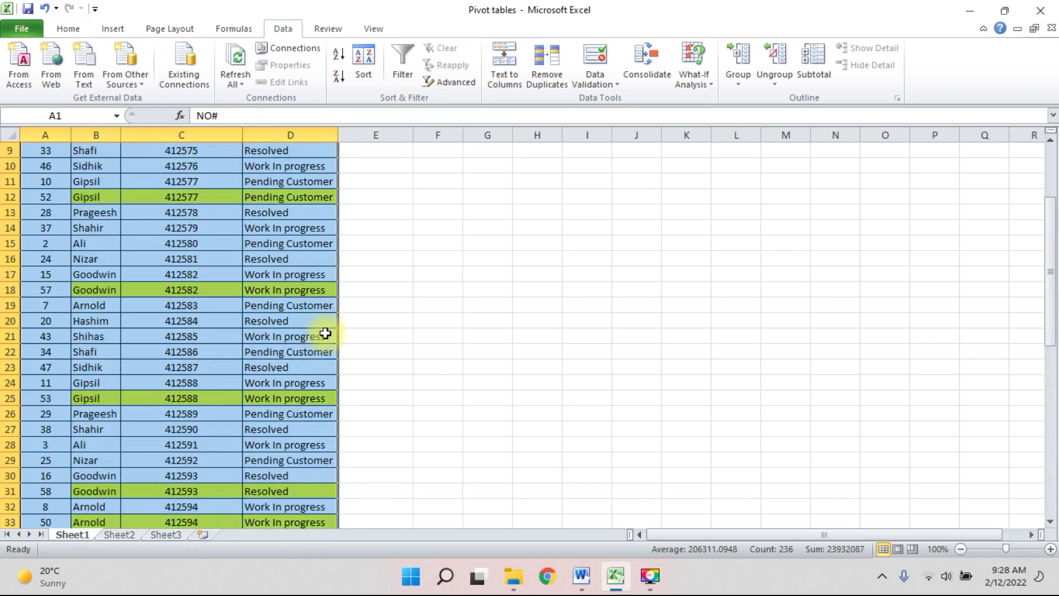
left_click(67, 28)
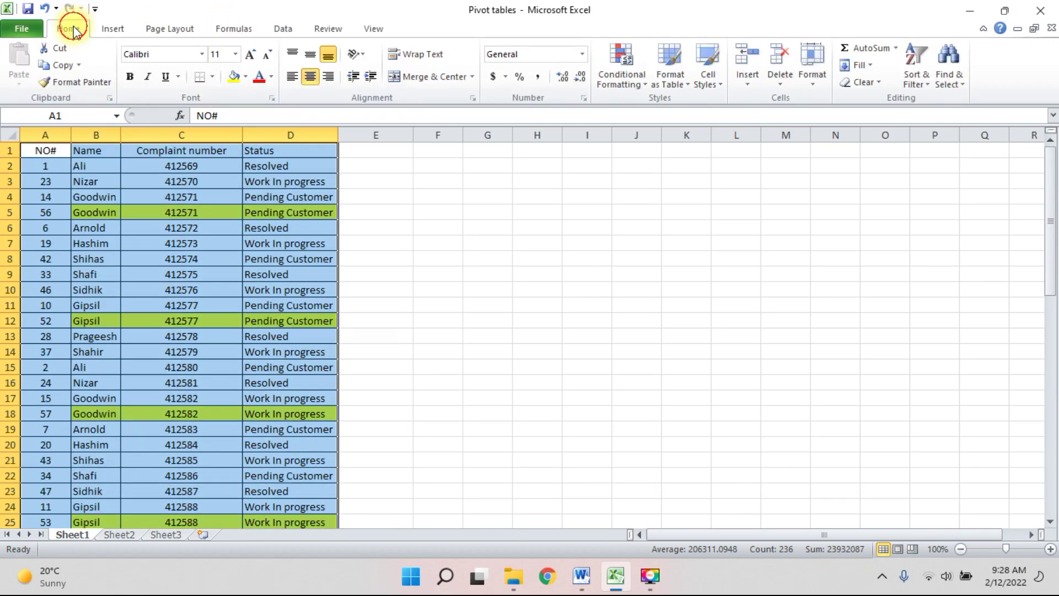
left_click(284, 28)
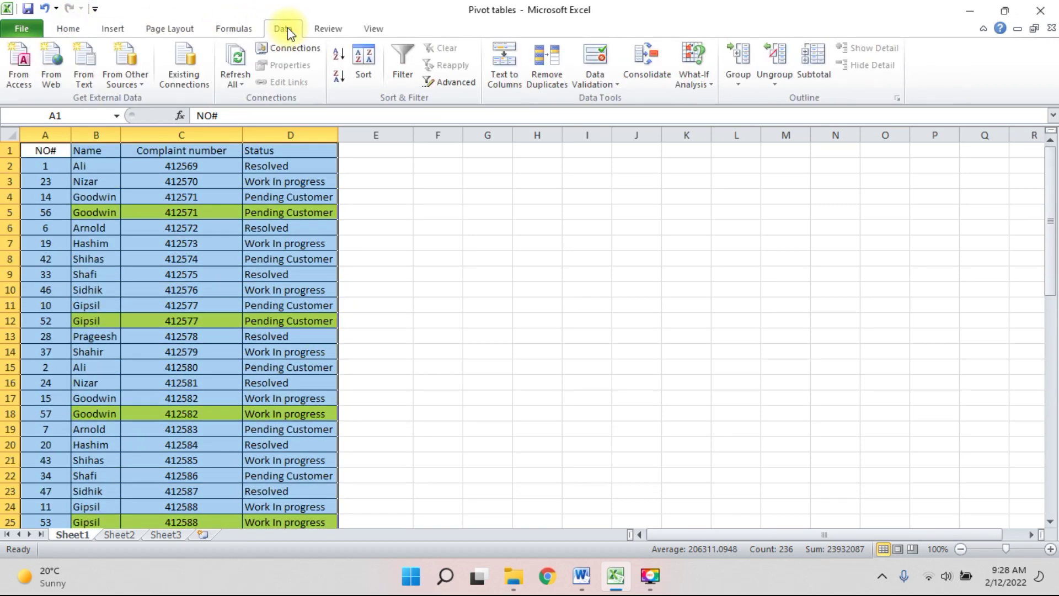
Remove duplicates using only the Complaint number column, deleting 9 rows.
left_click(544, 76)
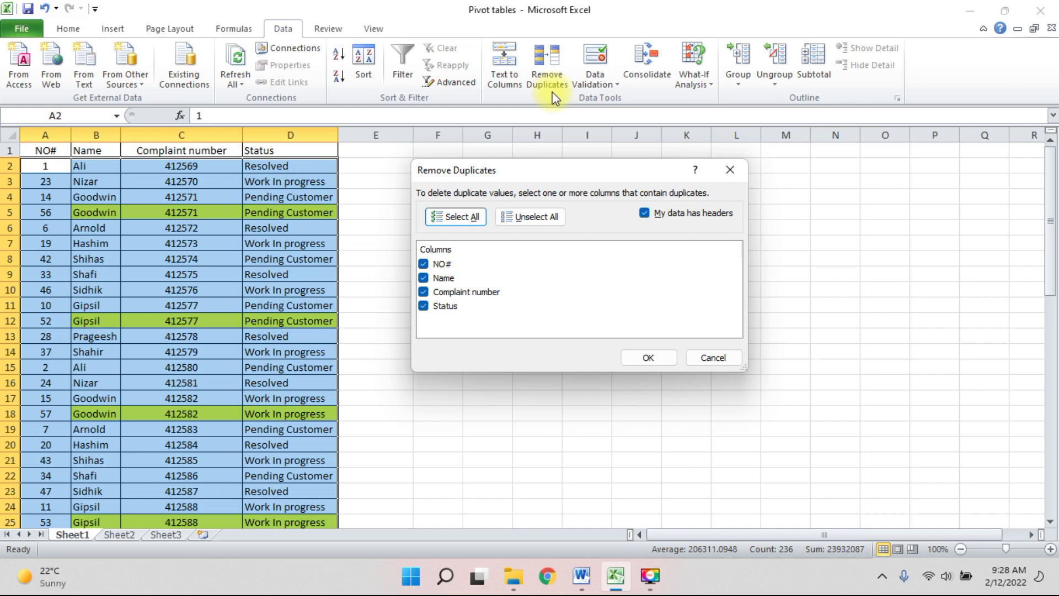
left_click_drag(544, 174, 575, 174)
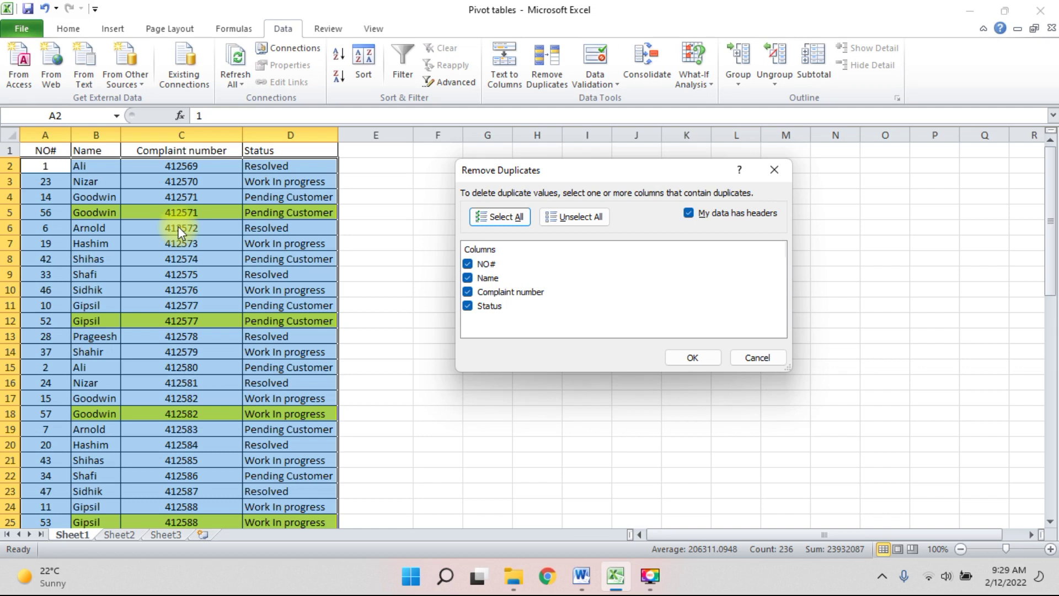
left_click(467, 264)
left_click(467, 278)
left_click(469, 306)
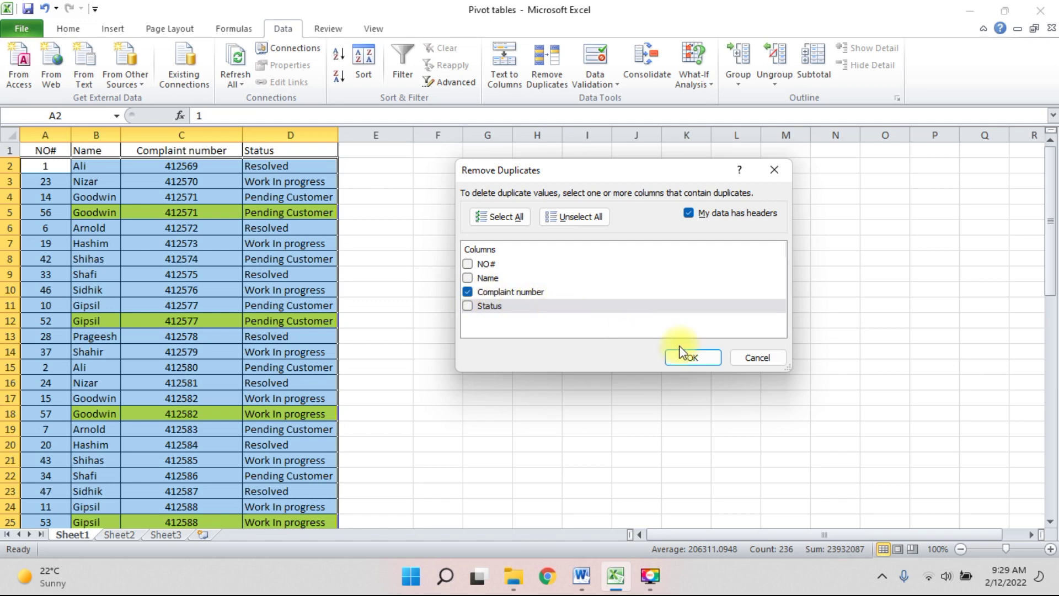
left_click(693, 358)
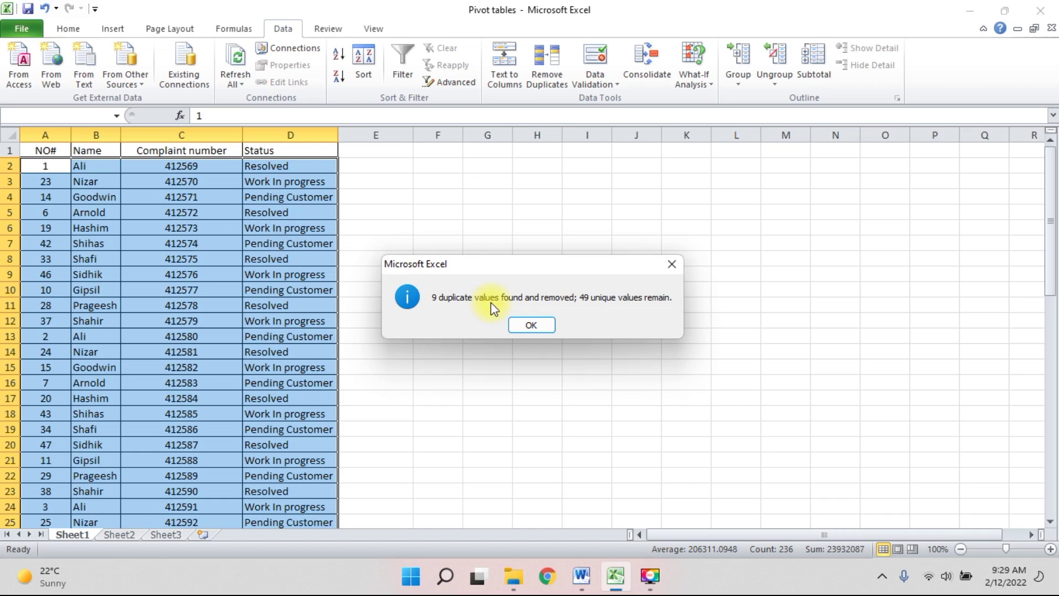
left_click(546, 326)
Review the 49 remaining unique rows, then go back to the Word tips.
scroll(401, 269, "down", 3)
scroll(401, 270, "down", 7)
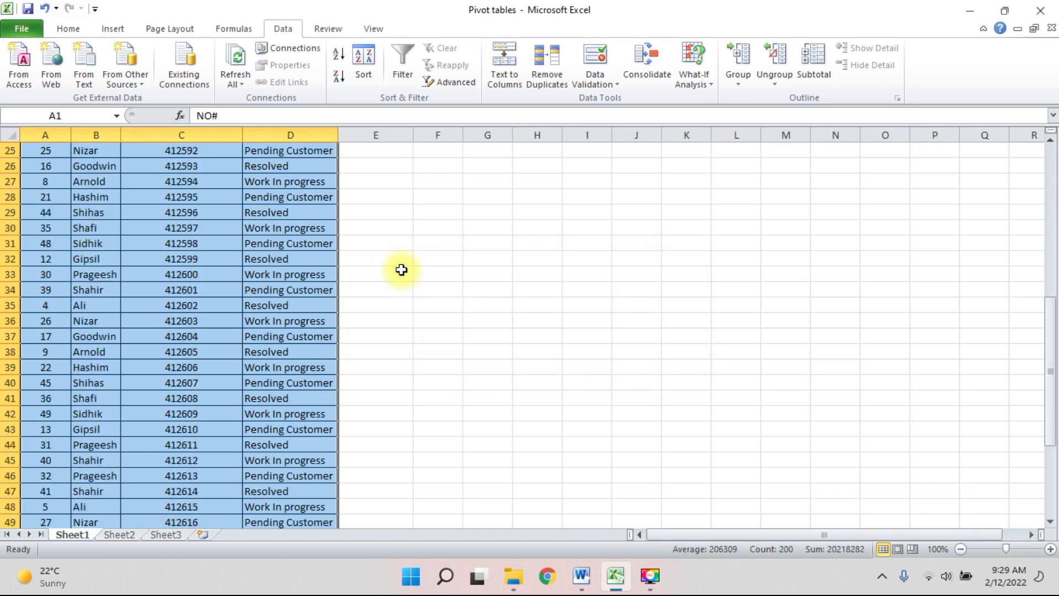
scroll(401, 269, "up", 10)
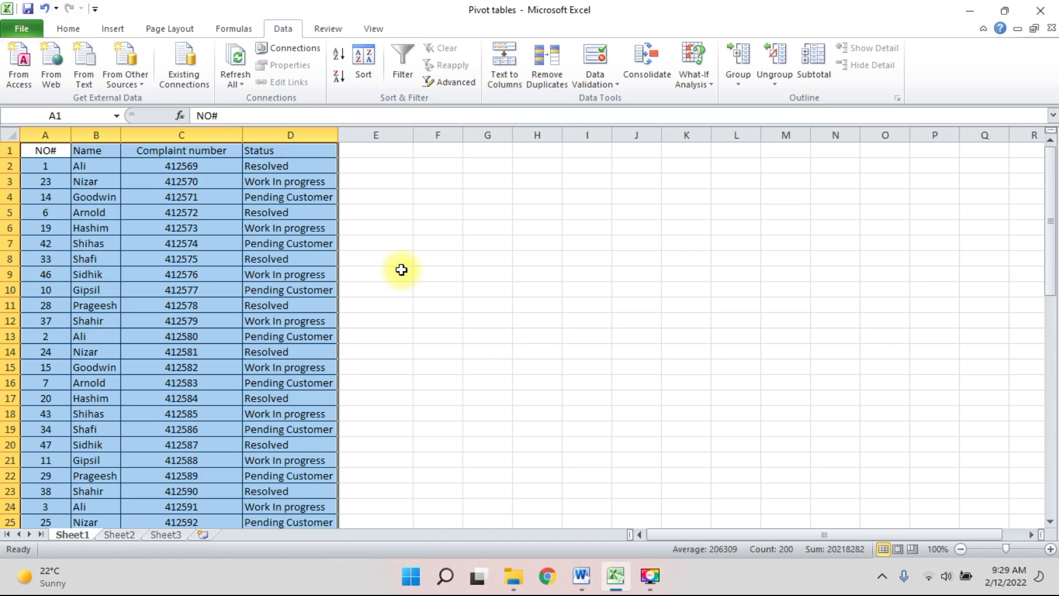
key("alt+Tab")
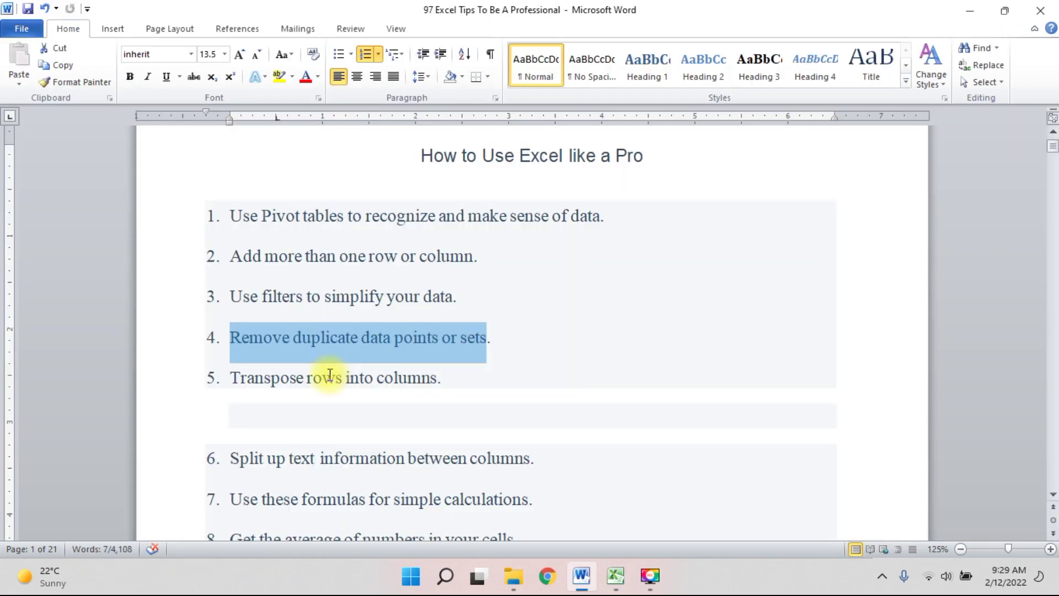
Highlight Word tip 5 'Transpose rows into columns.' and return to Excel.
left_click_drag(232, 377, 420, 380)
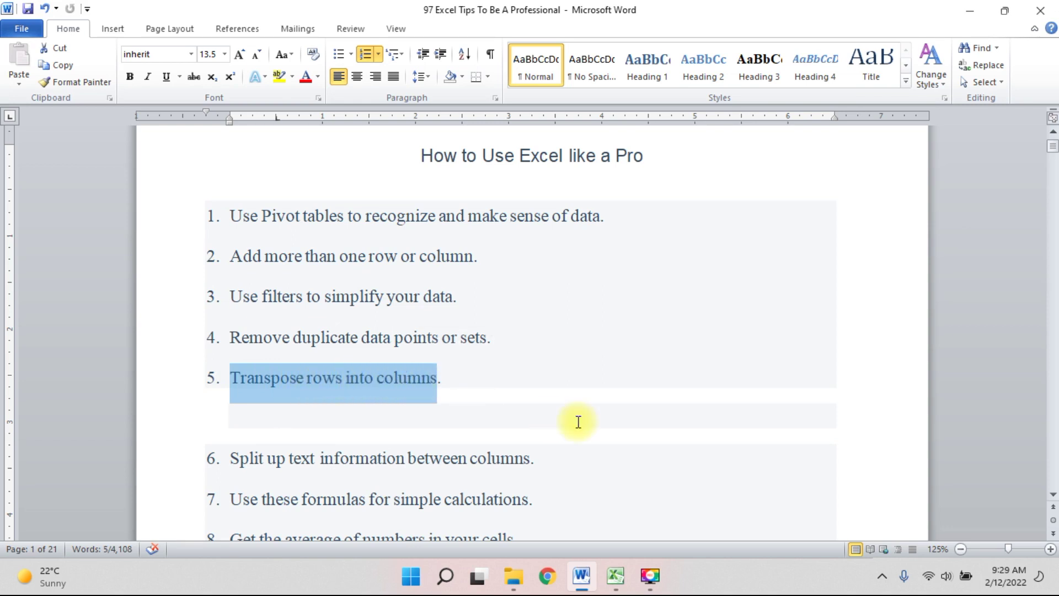
left_click(616, 576)
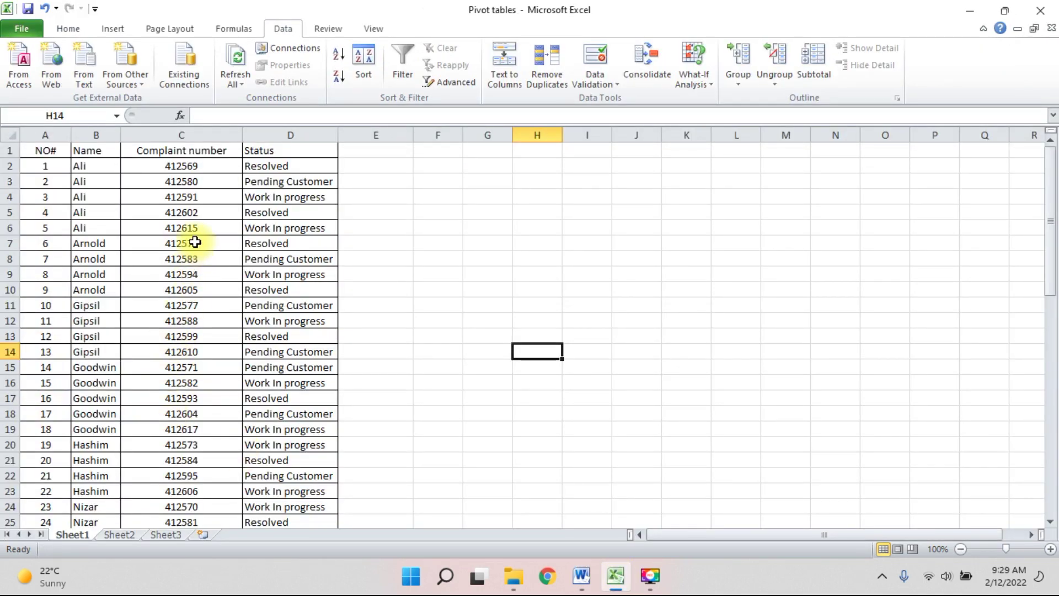
Copy the complaint numbers in C2:C13.
left_click_drag(196, 197, 195, 363)
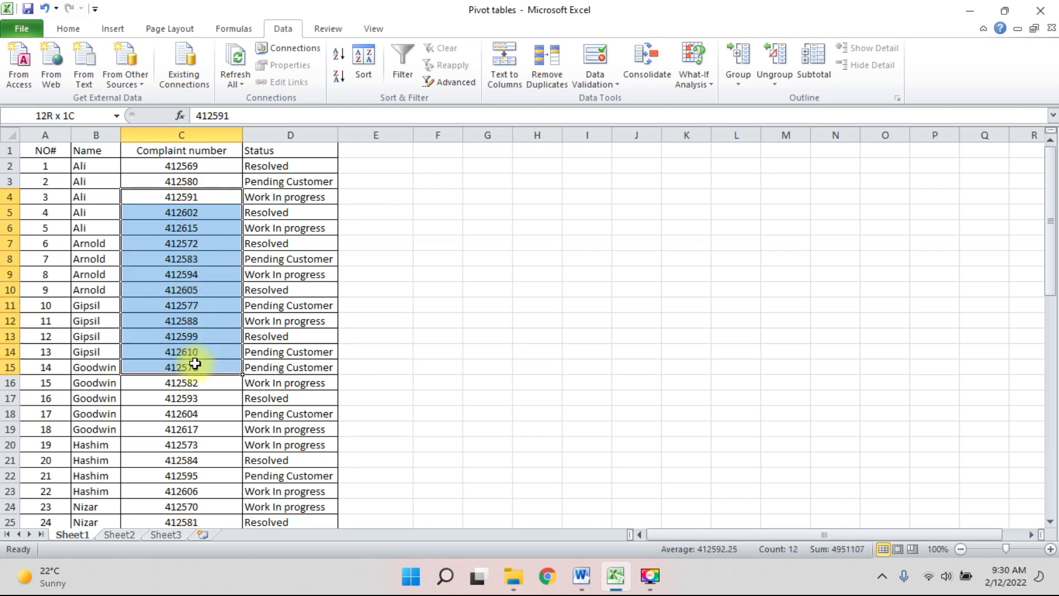
left_click_drag(432, 197, 914, 212)
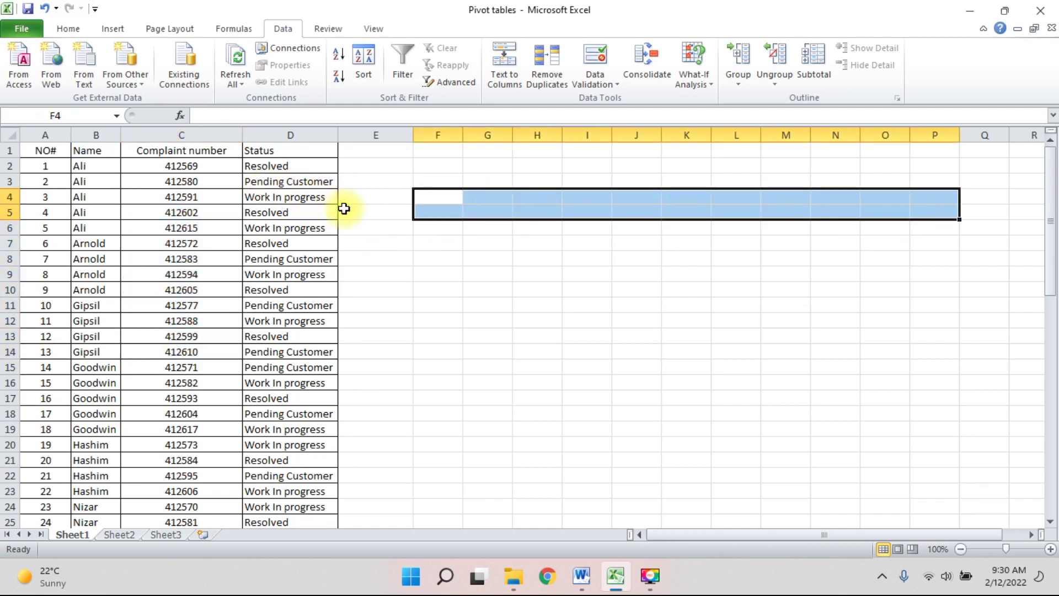
left_click(438, 241)
left_click_drag(179, 166, 180, 333)
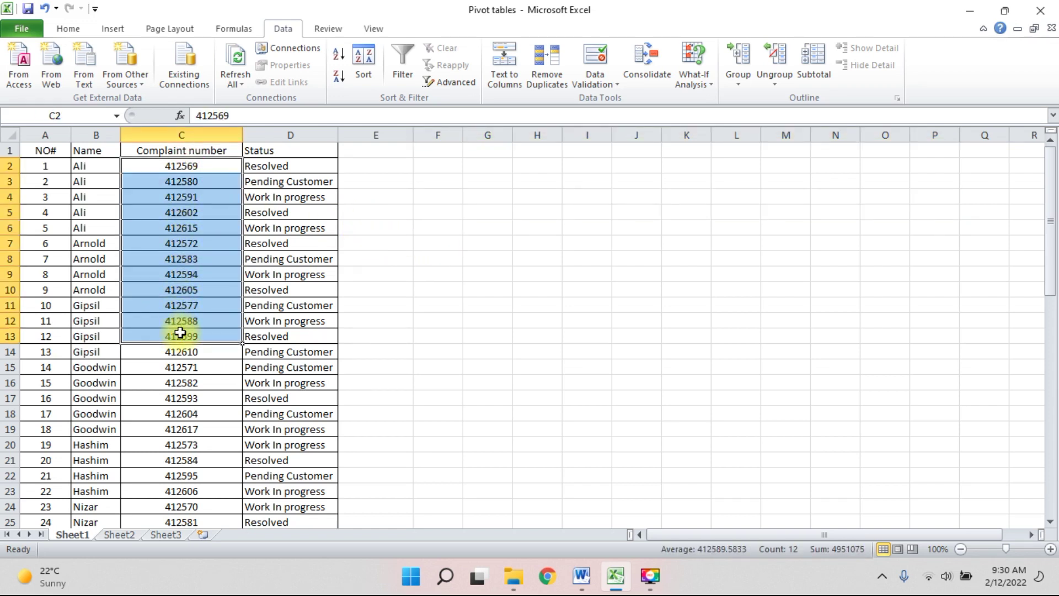
right_click(182, 189)
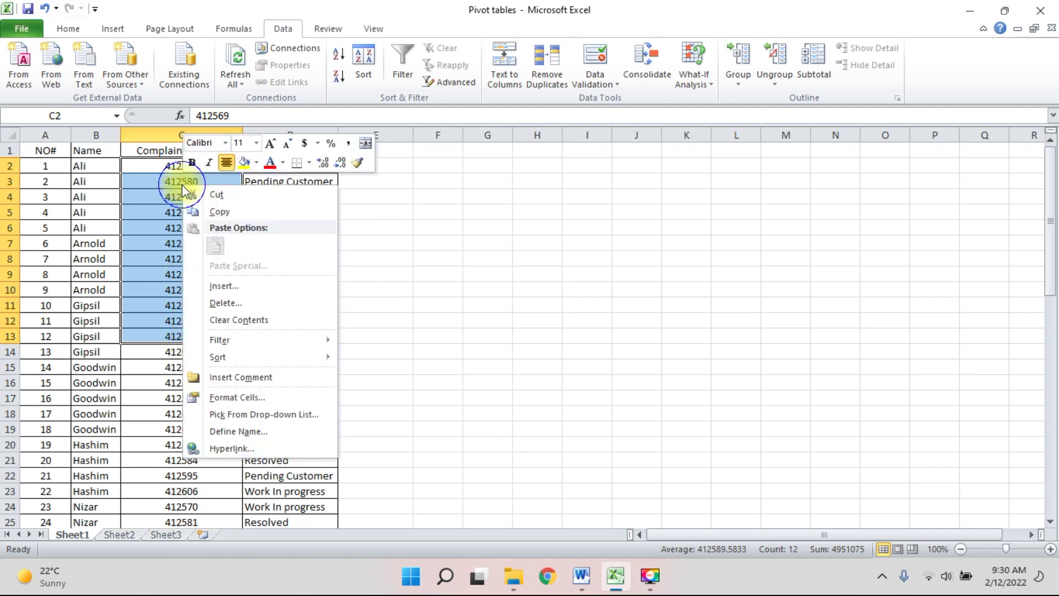
left_click(218, 212)
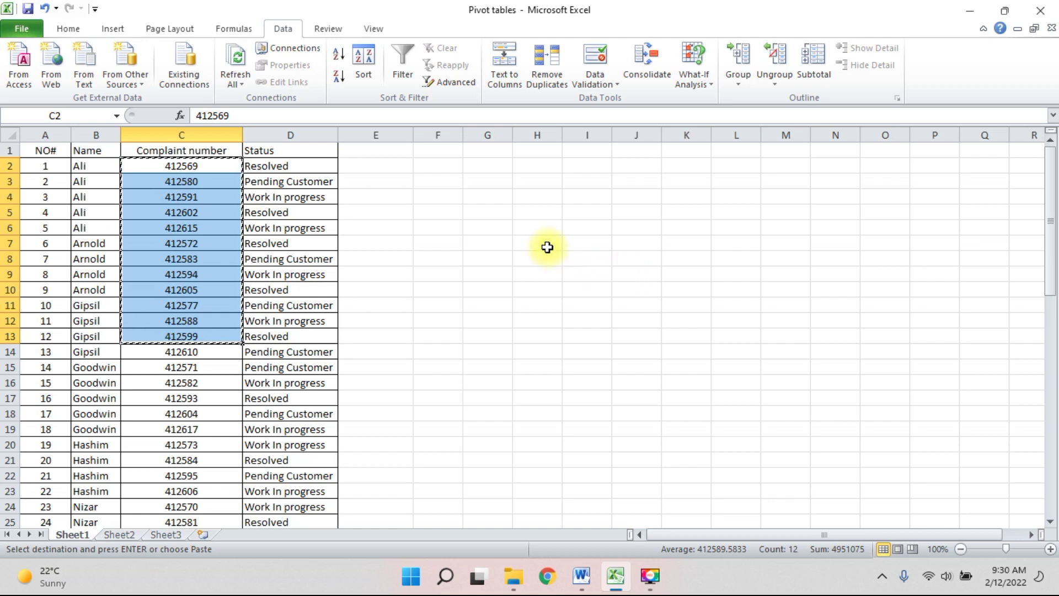
Paste Special at E1 with Transpose, spreading the numbers across E1:P1.
left_click(407, 150)
right_click(392, 150)
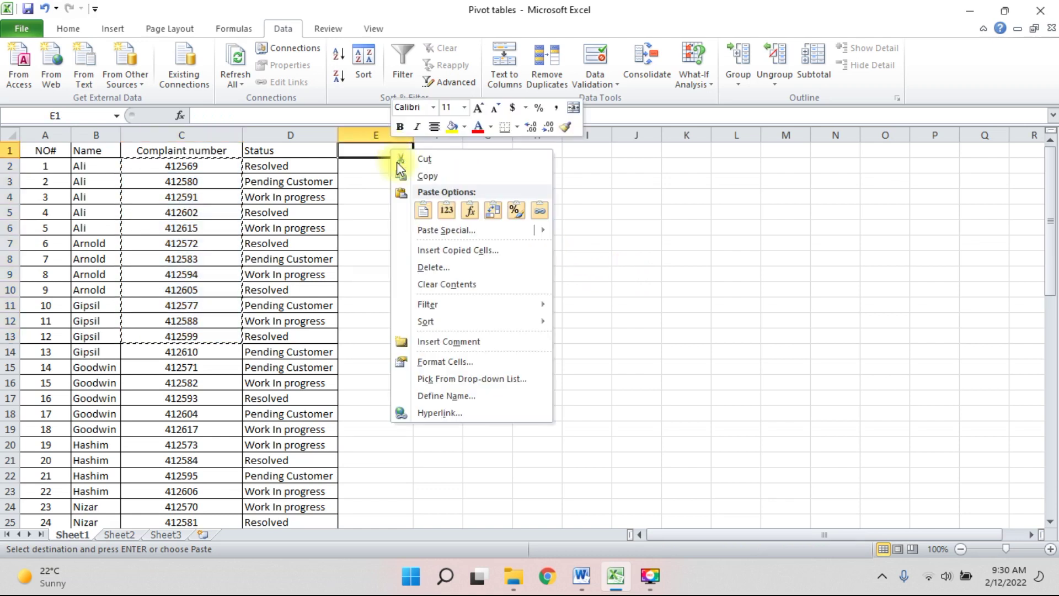
left_click(430, 231)
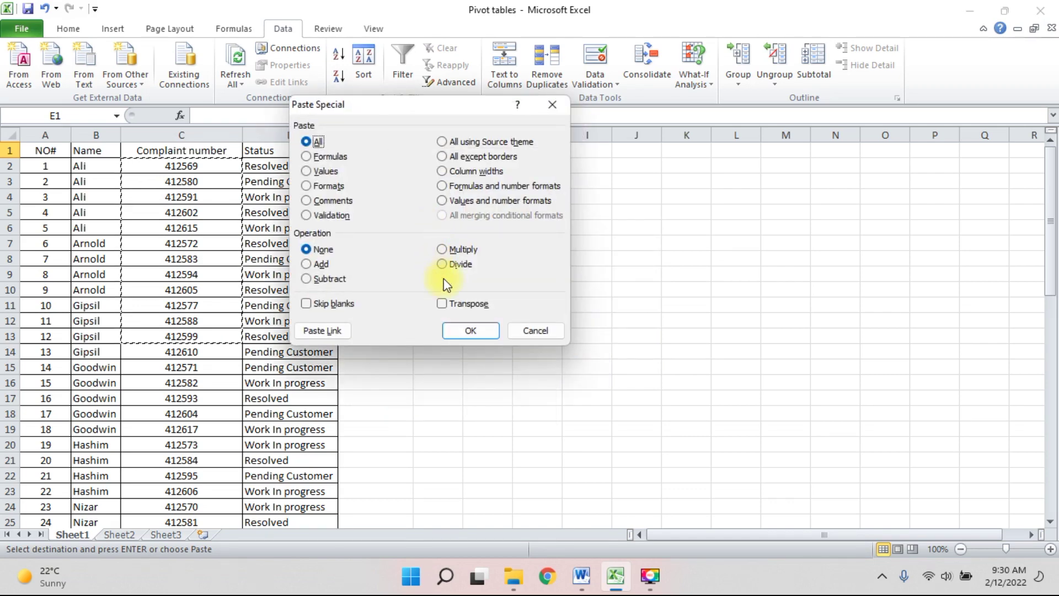
left_click(463, 308)
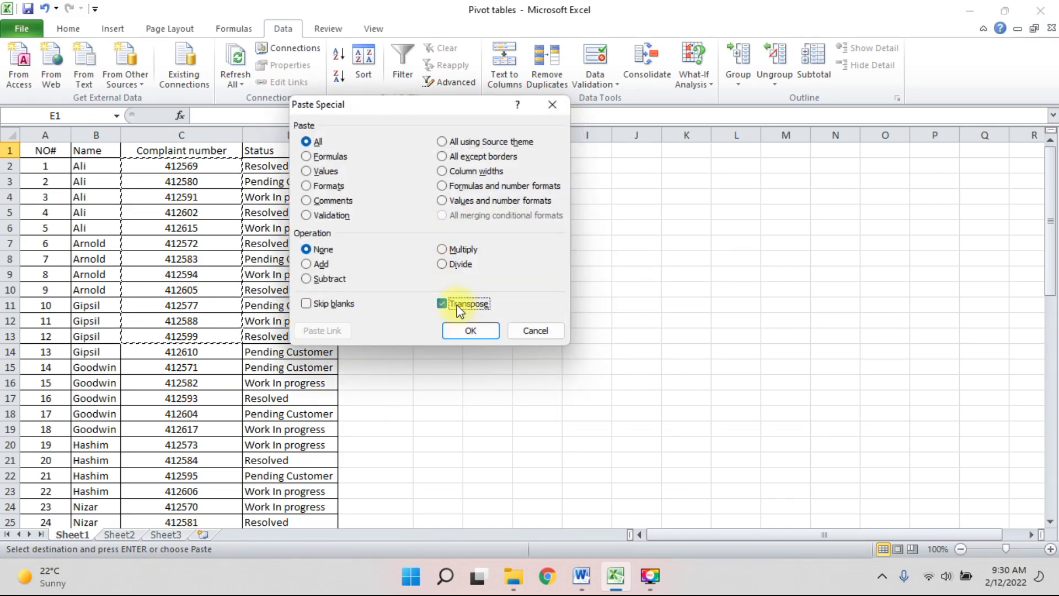
left_click(470, 330)
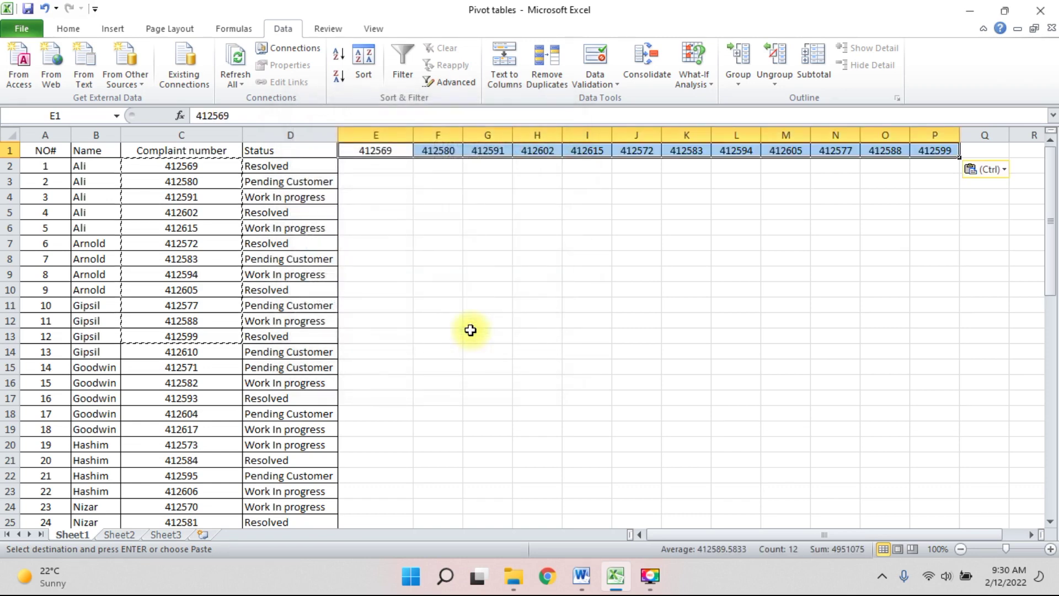
Compare source C2:C13 with the transposed E1:P1, then return to the Word tips.
left_click(204, 167)
left_click_drag(204, 167, 208, 336)
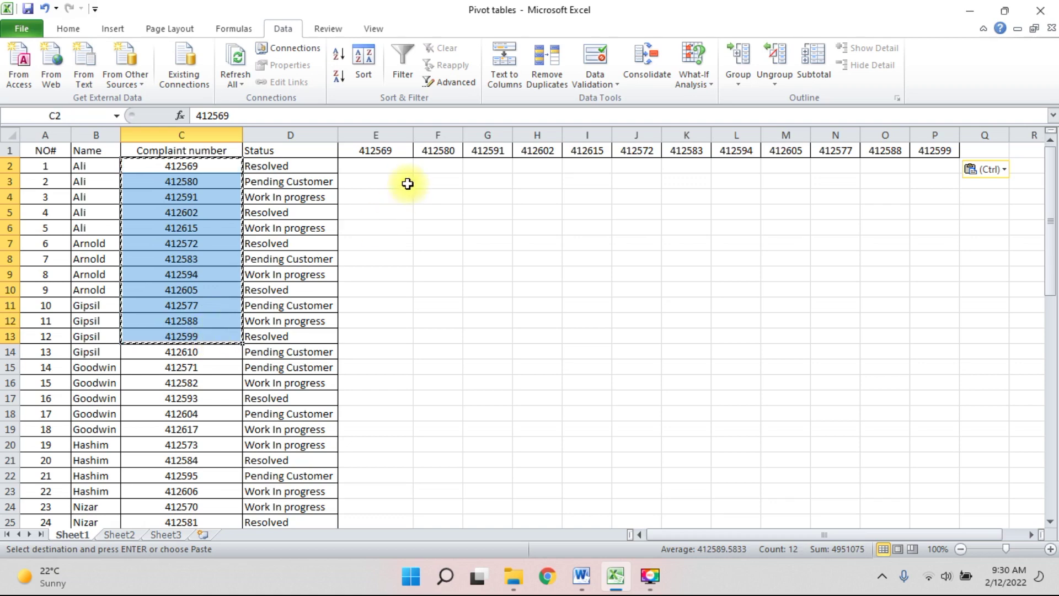
left_click_drag(385, 149, 937, 146)
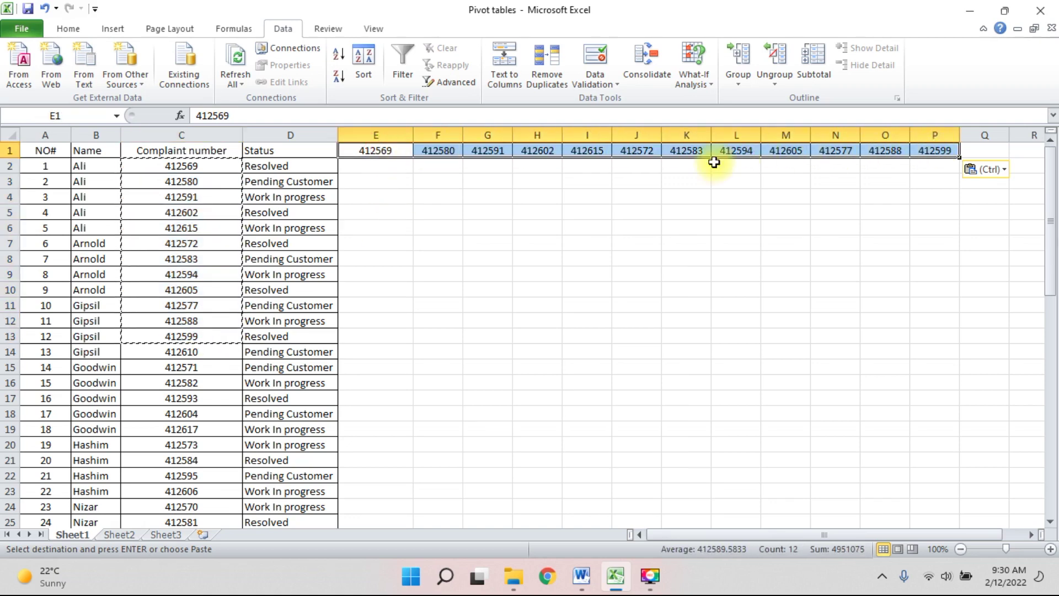
left_click(653, 180)
left_click(780, 180)
left_click(864, 184)
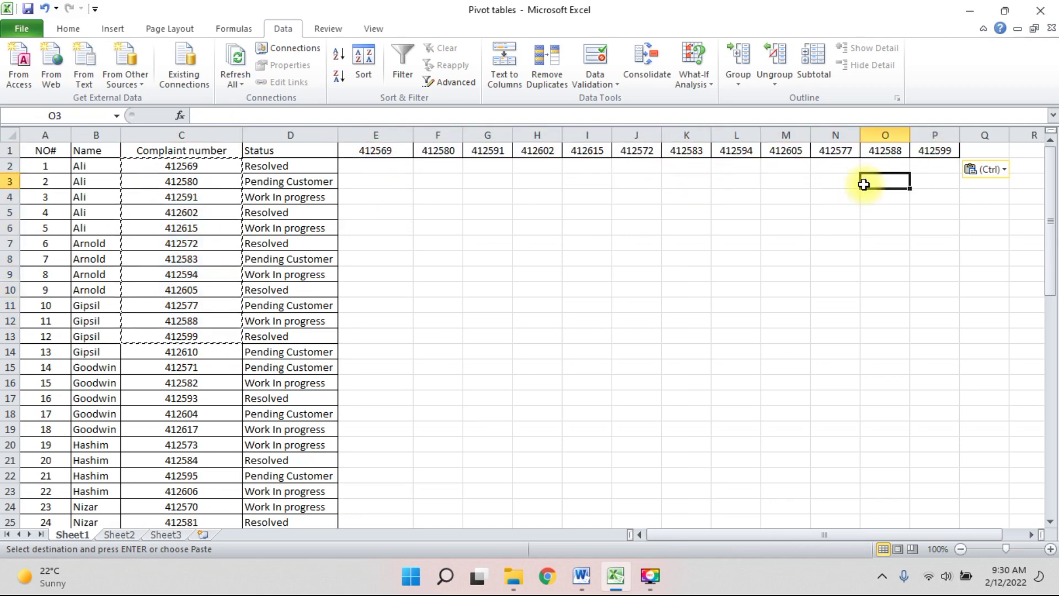
key("alt+Tab")
scroll(537, 367, "down", 4)
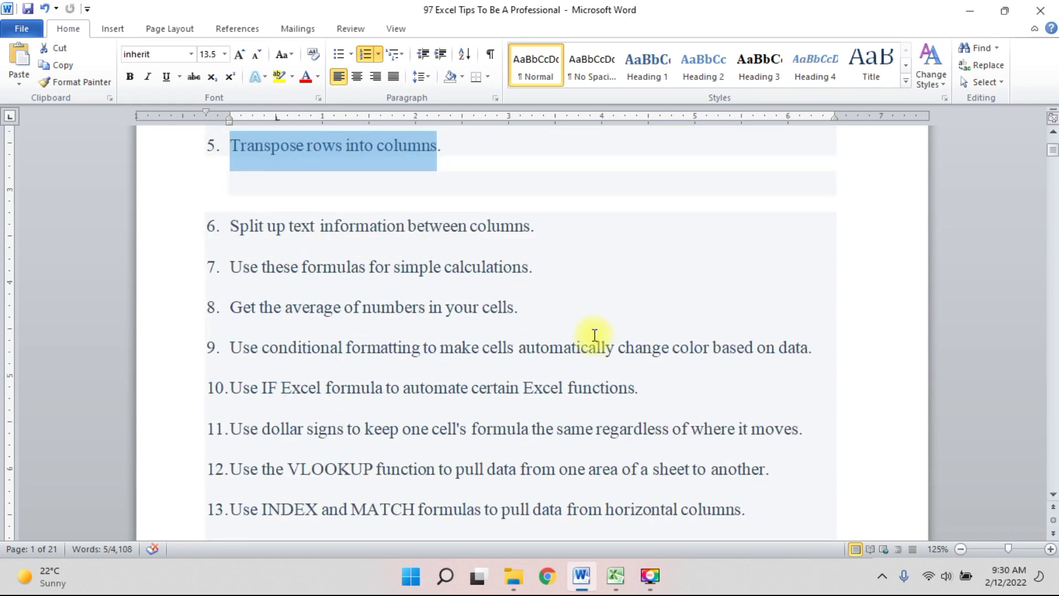
scroll(594, 335, "up", 5)
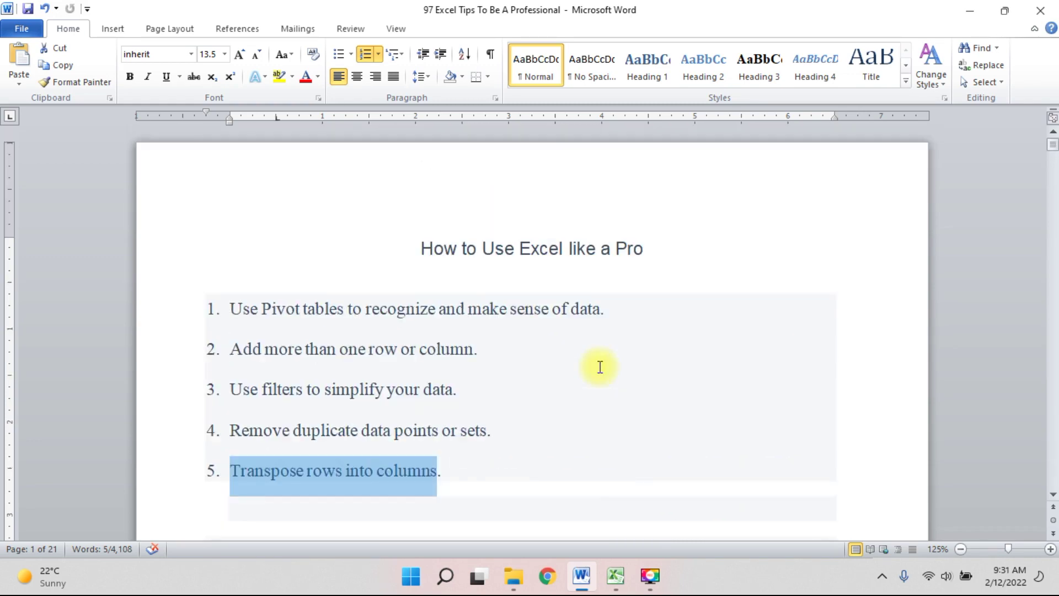